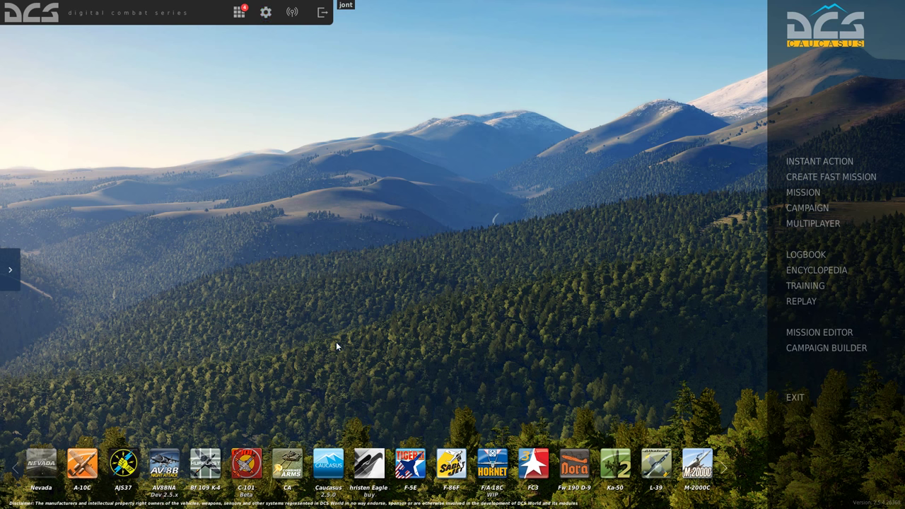
# Open the Options controls and load the Ka-50 Sim aircraft profile.
pyautogui.click(266, 13)
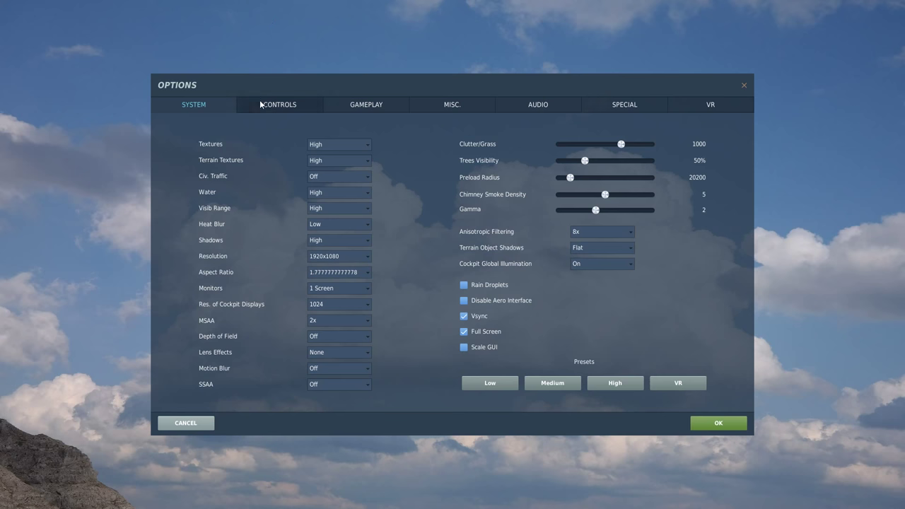
pyautogui.click(266, 106)
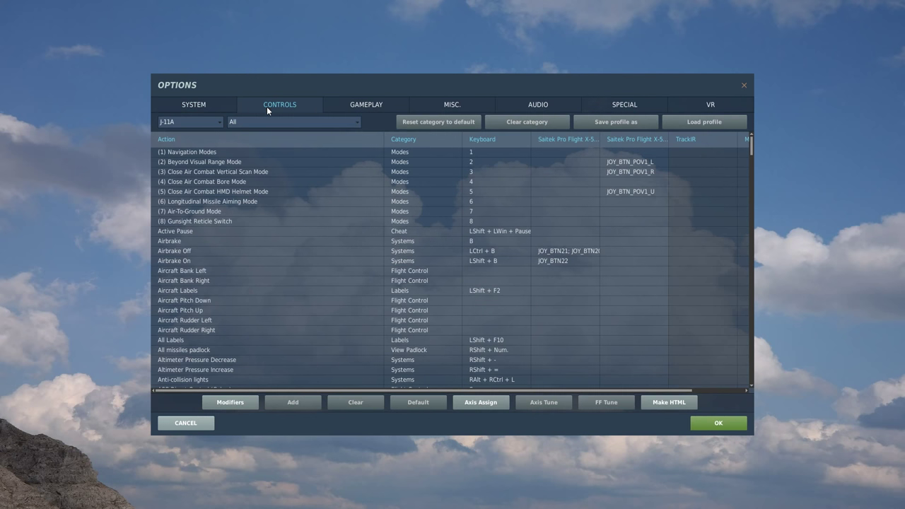
pyautogui.click(218, 122)
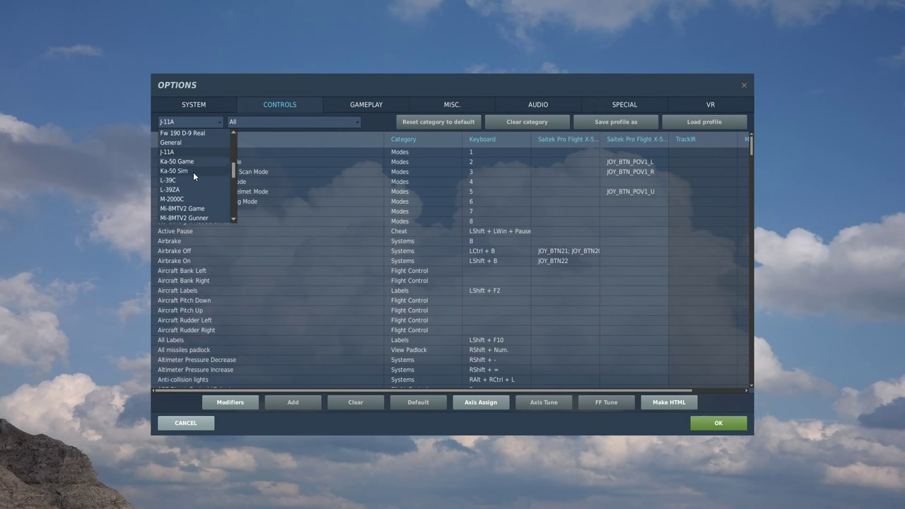
pyautogui.click(194, 173)
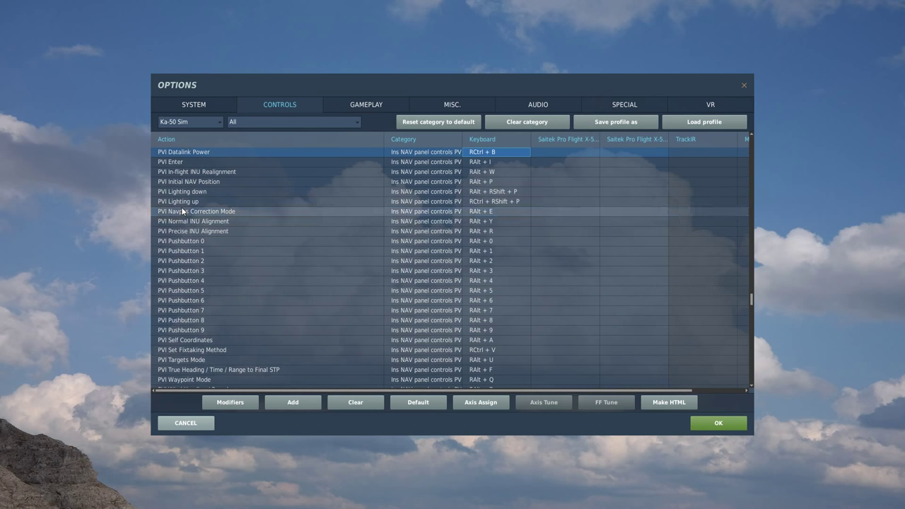
# Browse the PVI pushbutton rows and PVI Initial NAV Position's keyboard and joystick columns.
pyautogui.click(182, 251)
pyautogui.click(182, 301)
pyautogui.click(184, 330)
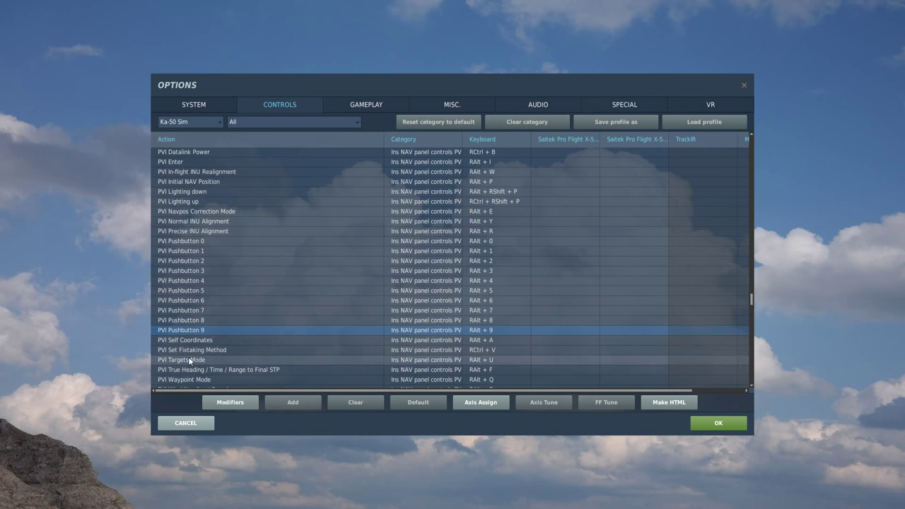
pyautogui.click(190, 360)
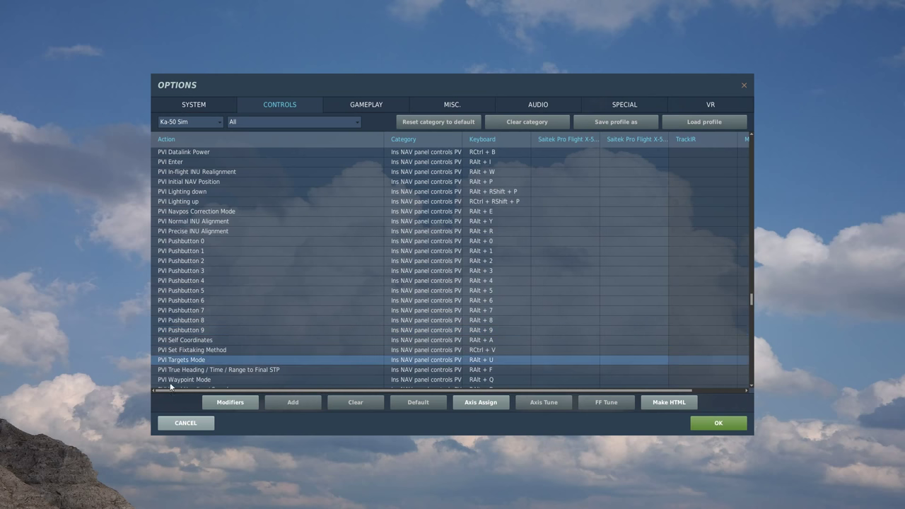
pyautogui.click(202, 311)
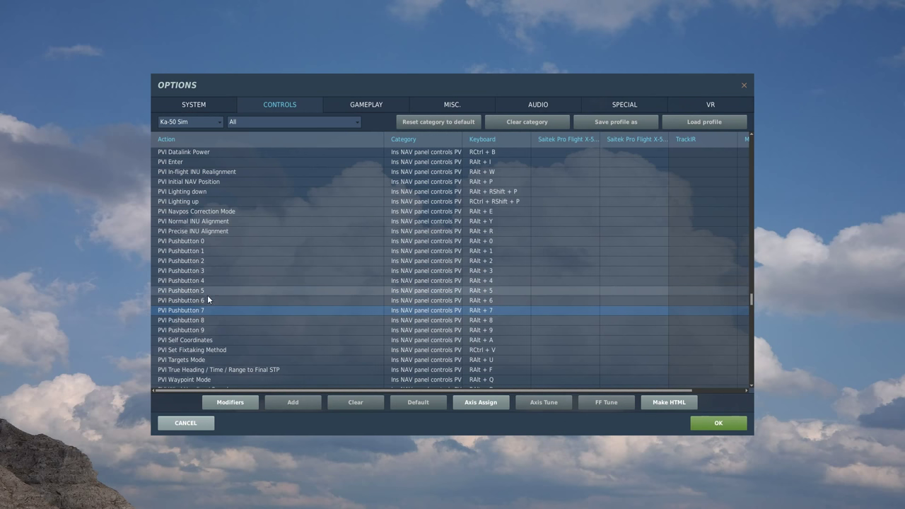
pyautogui.click(409, 192)
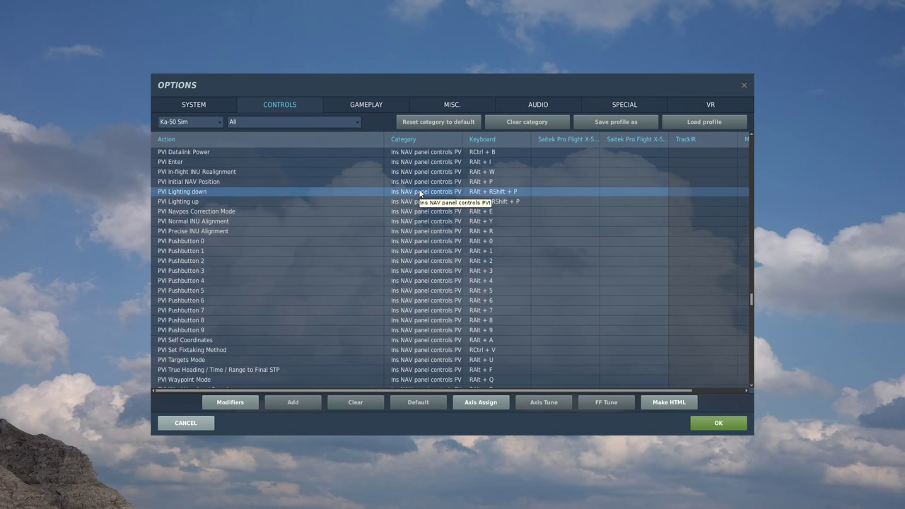
pyautogui.click(504, 183)
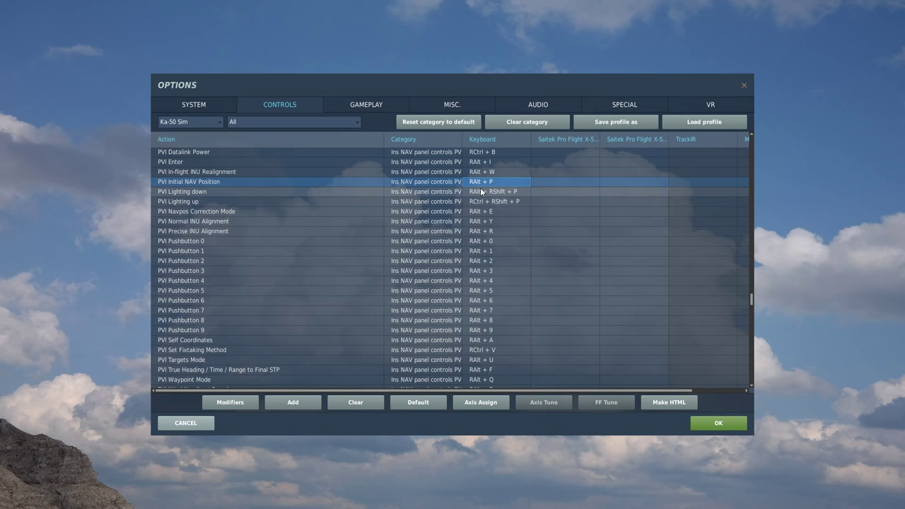
pyautogui.click(562, 182)
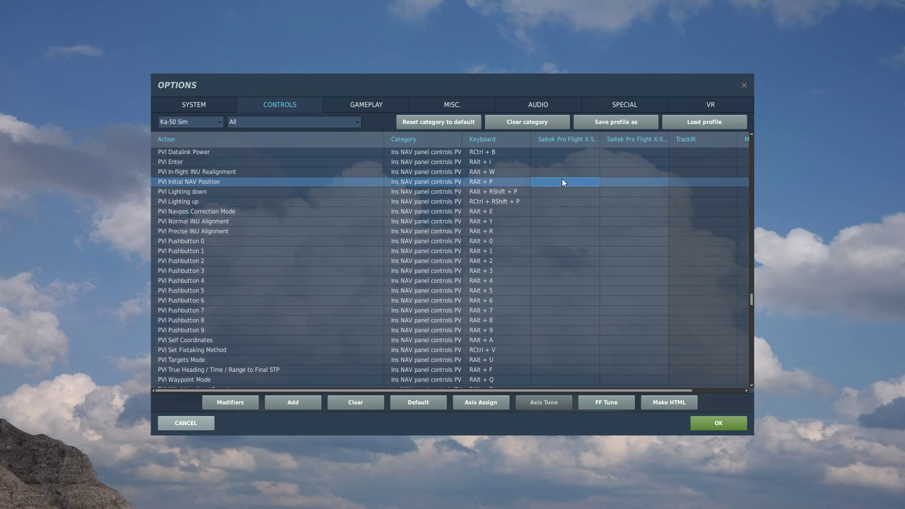
pyautogui.click(625, 183)
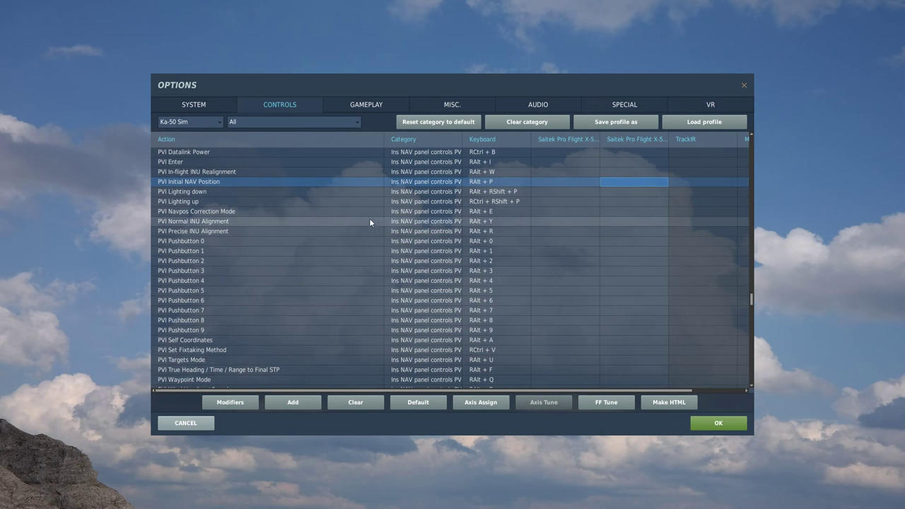
# Filter the Ka-50 Sim list to Axis Commands and reconfirm Zoom View on JOY_Z.
pyautogui.click(355, 124)
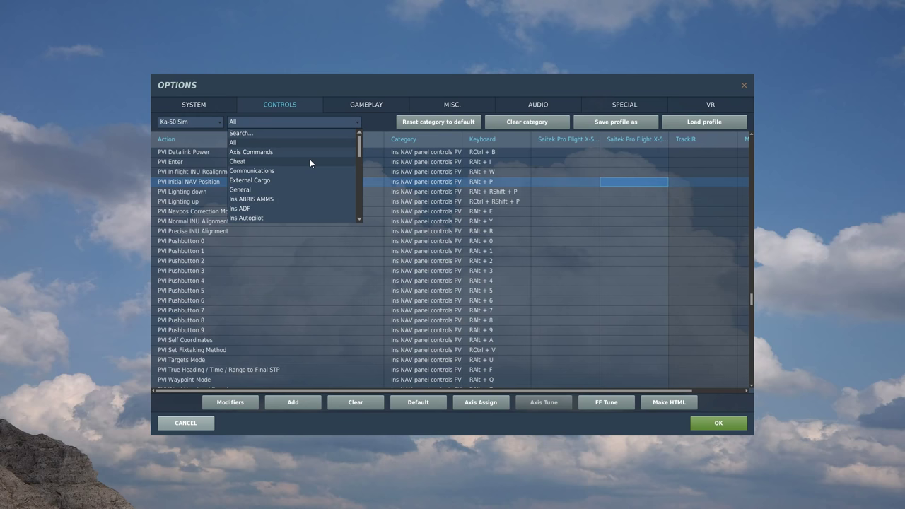
pyautogui.click(253, 151)
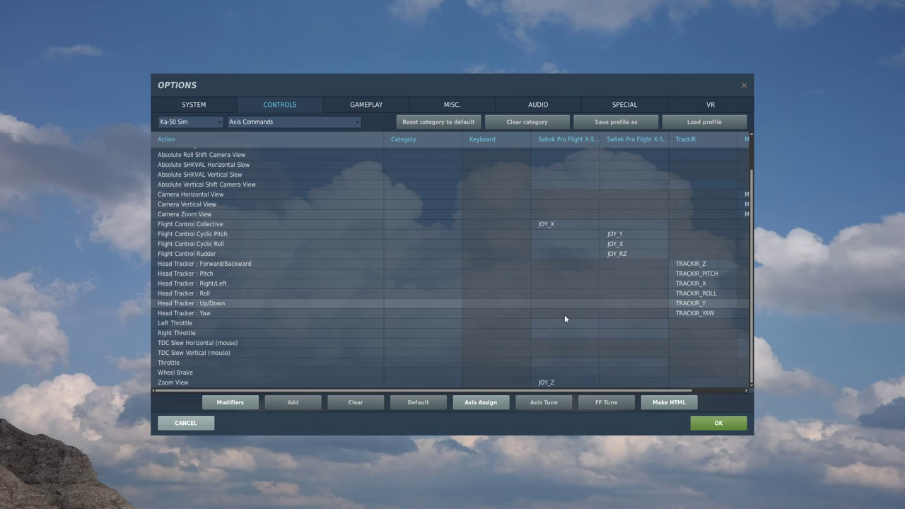
pyautogui.doubleClick(557, 384)
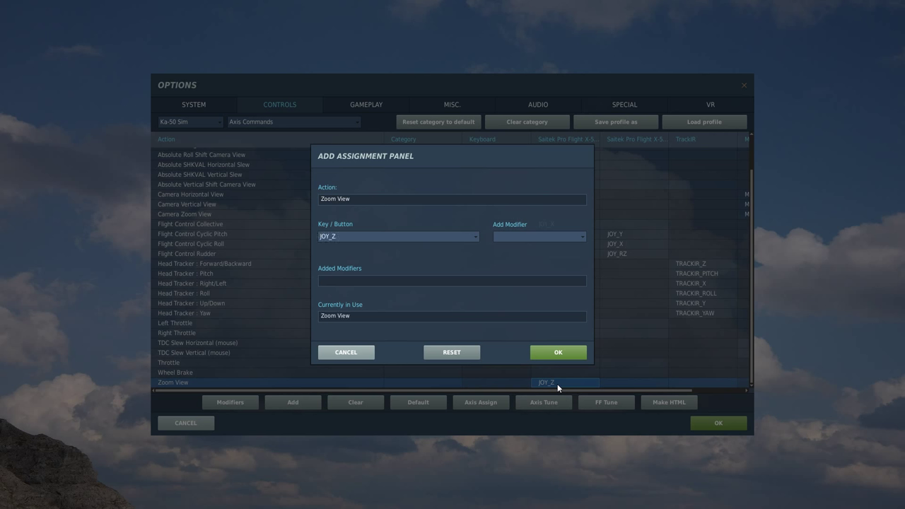
pyautogui.click(565, 354)
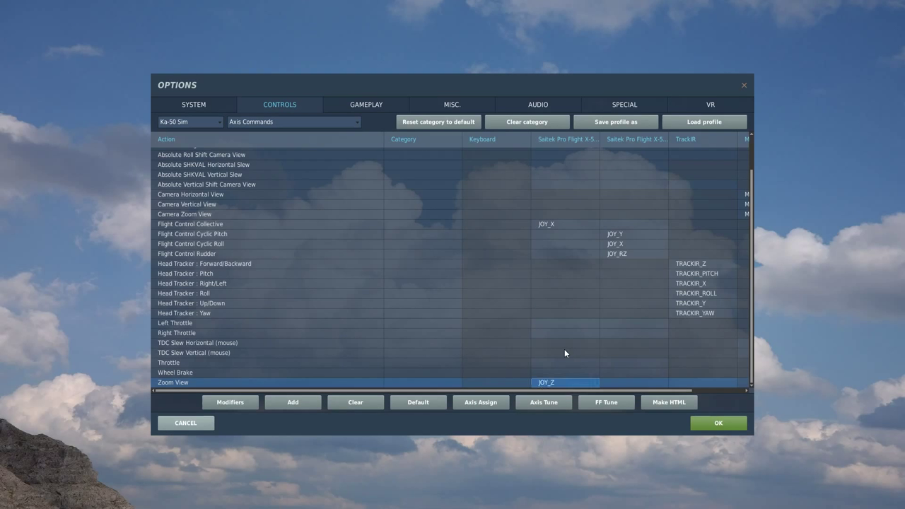
# Keep the rudder on JOY_RZ and tune it to deadzone 8 and curvature 25.
pyautogui.doubleClick(638, 253)
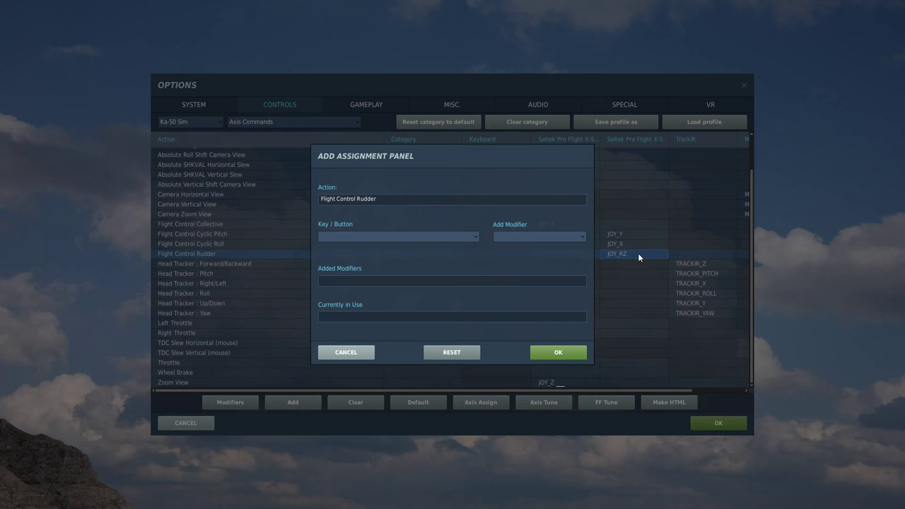
pyautogui.click(559, 354)
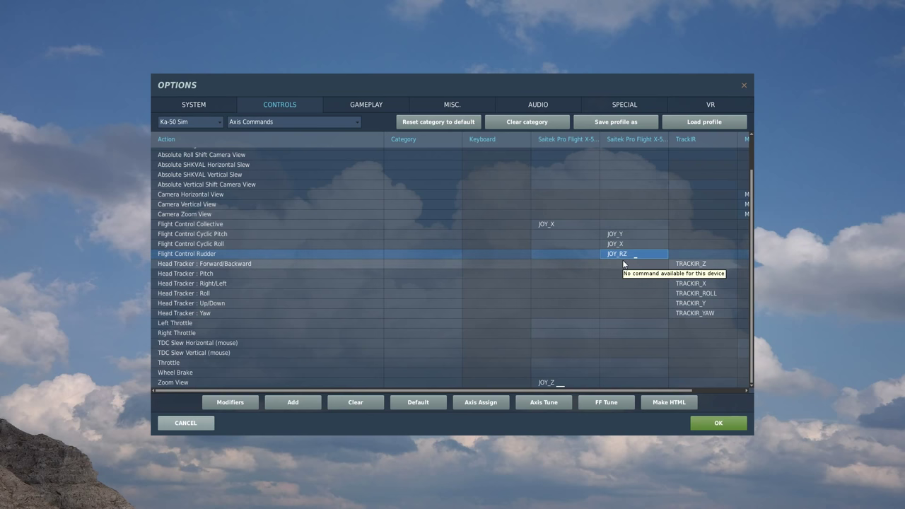
pyautogui.click(549, 403)
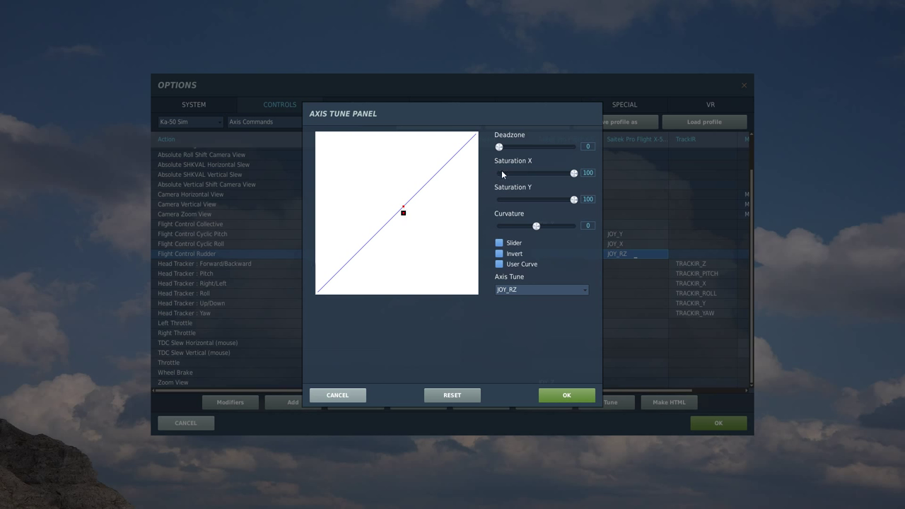
pyautogui.moveTo(499, 147); pyautogui.dragTo(506, 152)
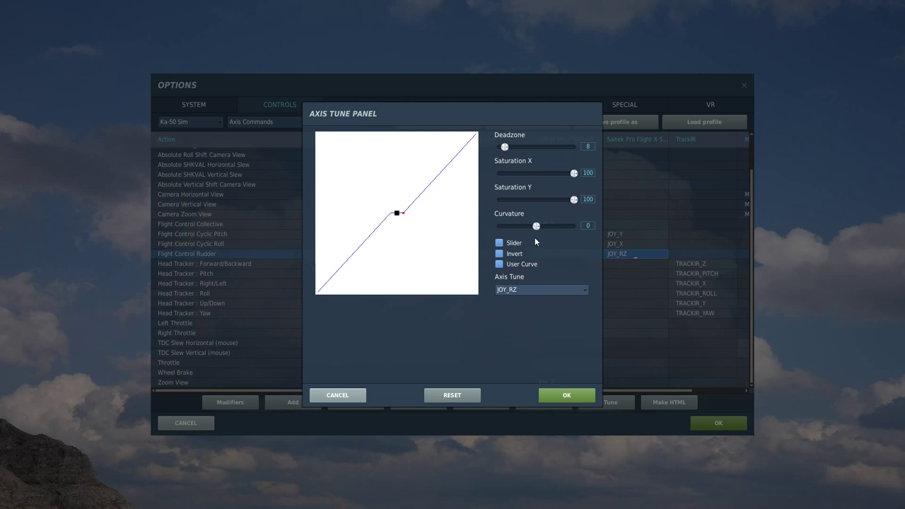
pyautogui.moveTo(538, 226); pyautogui.dragTo(548, 230)
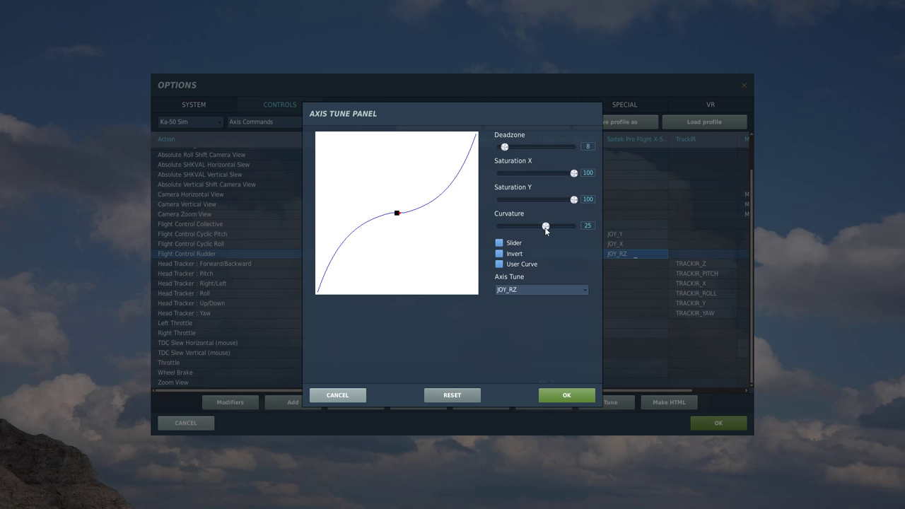
# Apply the rudder tuning, then give the cyclic roll axis an S-shaped response curve.
pyautogui.click(559, 395)
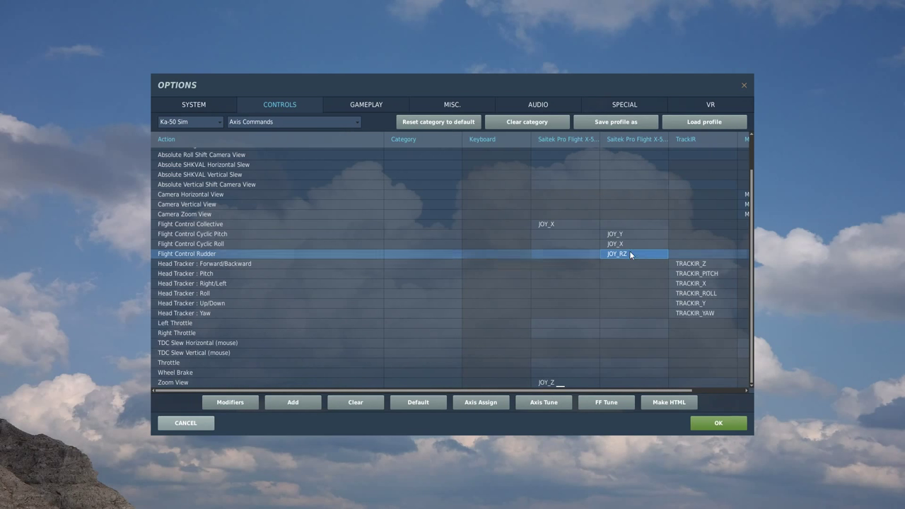
pyautogui.click(628, 248)
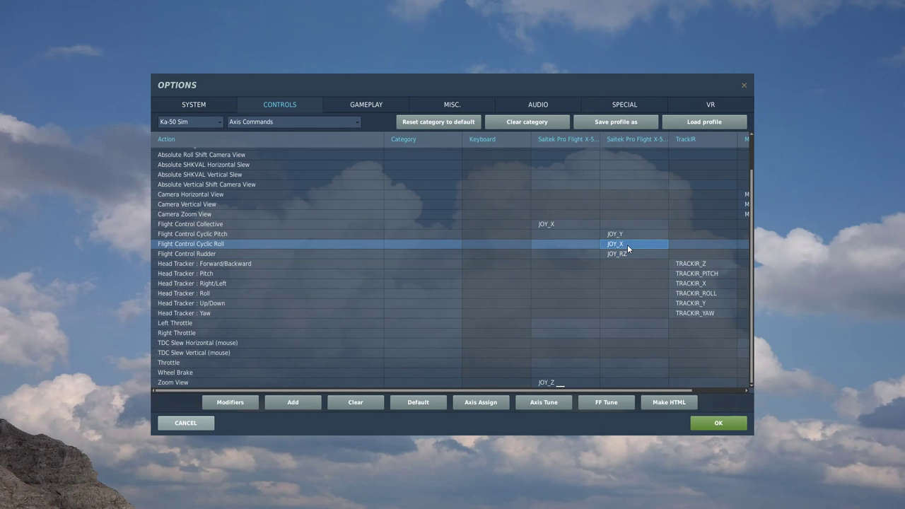
pyautogui.doubleClick(628, 247)
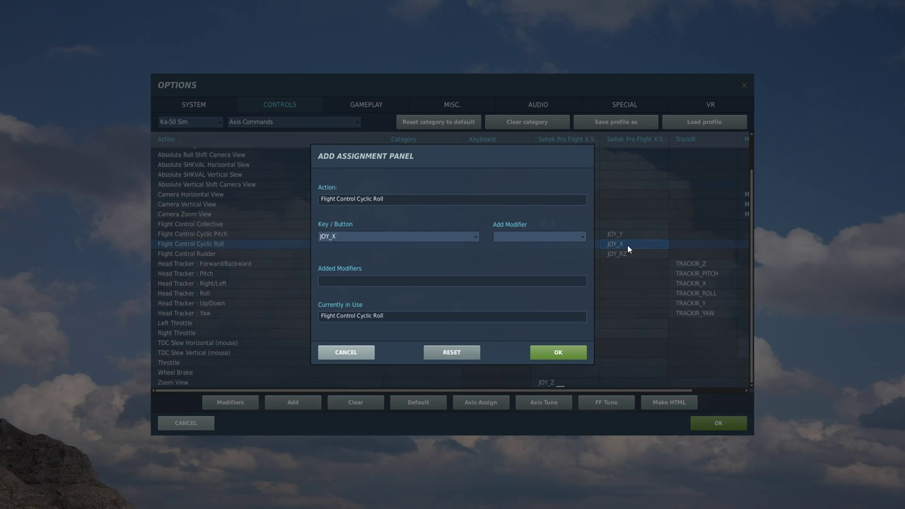
pyautogui.click(562, 351)
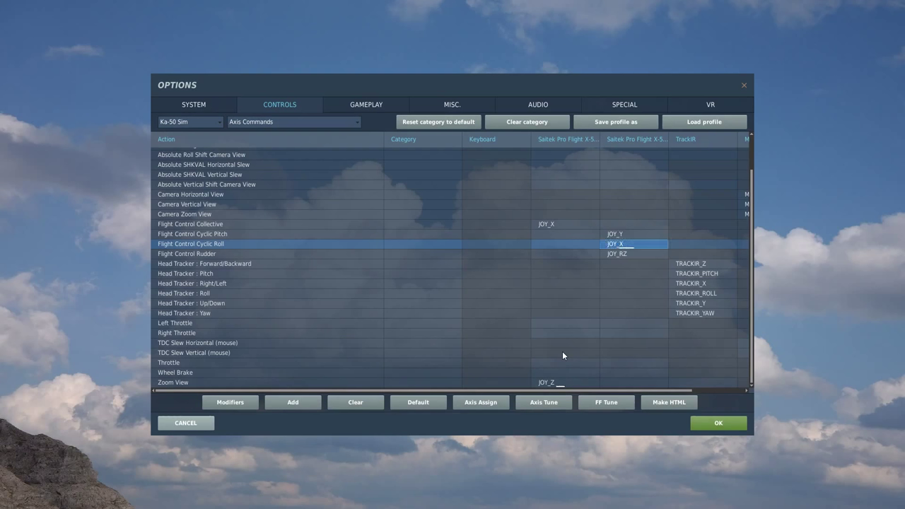
pyautogui.click(544, 403)
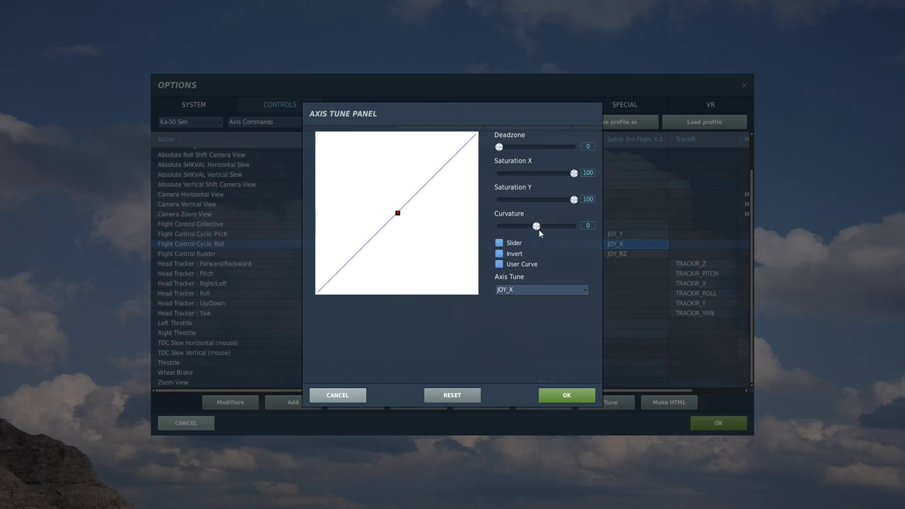
pyautogui.moveTo(538, 227); pyautogui.dragTo(546, 231)
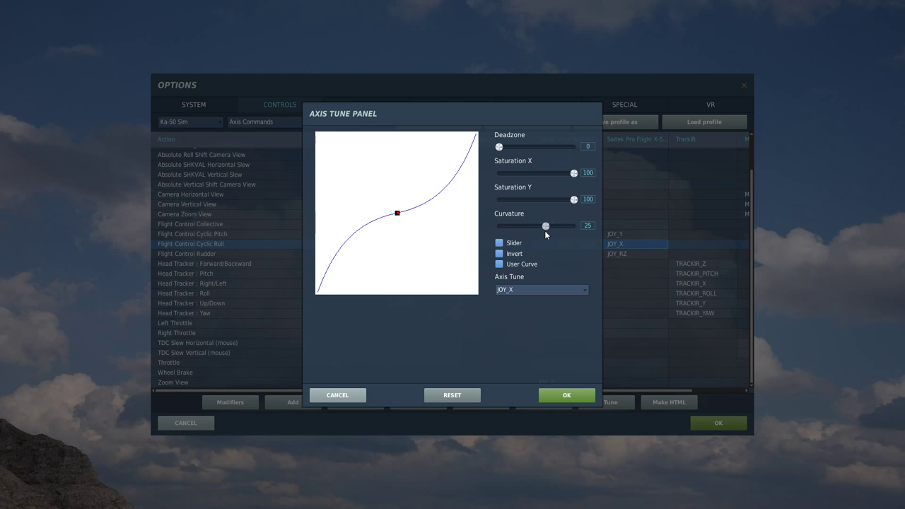
pyautogui.click(558, 394)
# Give cyclic pitch on JOY_Y curvature 25 and bind Flight Control Collective to JOY_X.
pyautogui.click(616, 236)
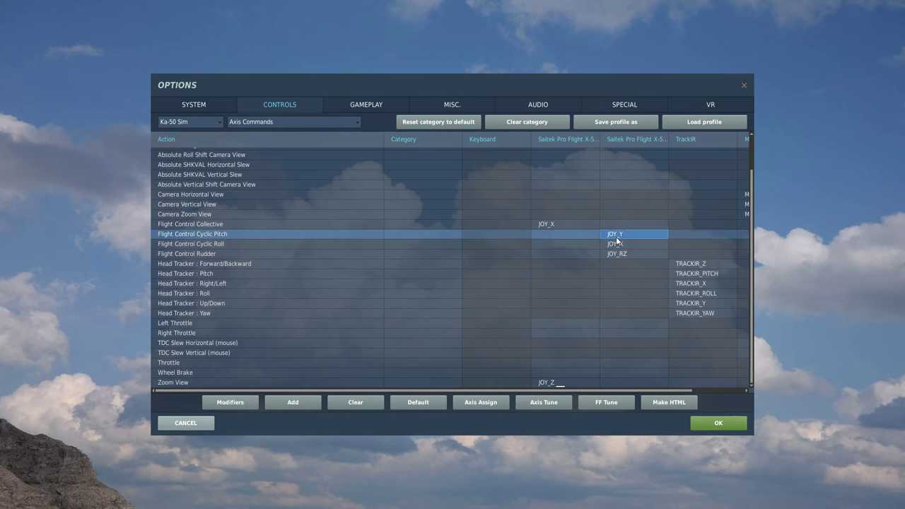
pyautogui.doubleClick(617, 236)
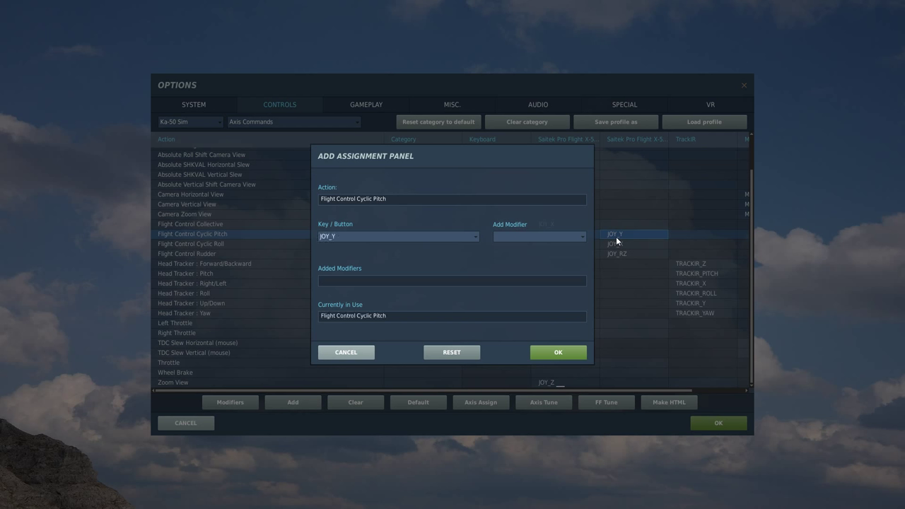
pyautogui.click(552, 356)
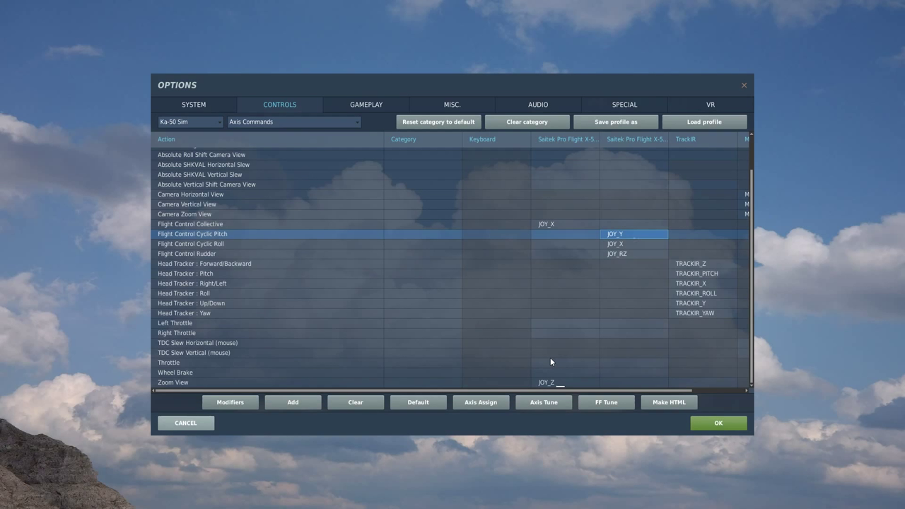
pyautogui.click(544, 402)
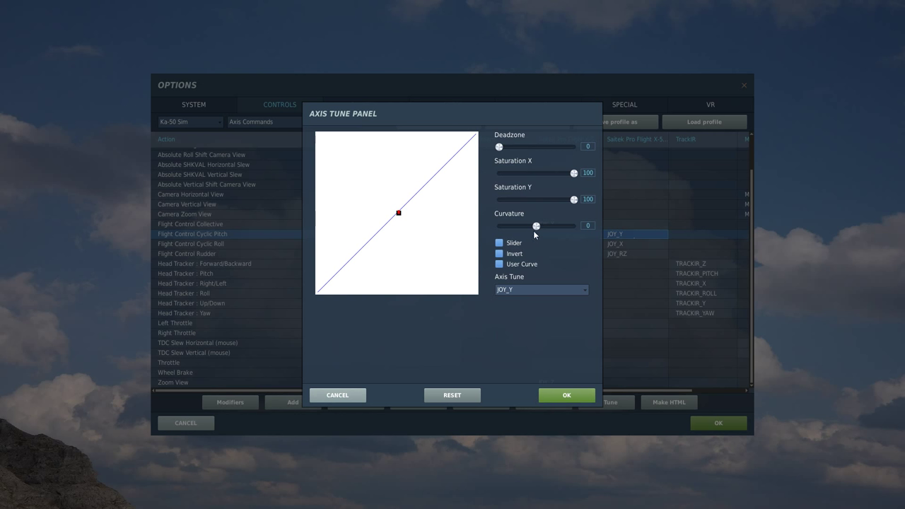
pyautogui.moveTo(533, 231); pyautogui.dragTo(546, 234)
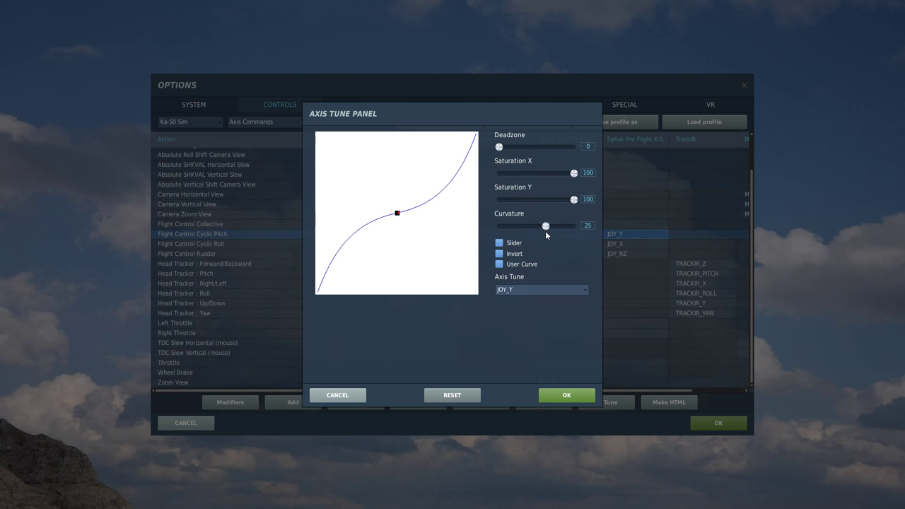
pyautogui.click(571, 395)
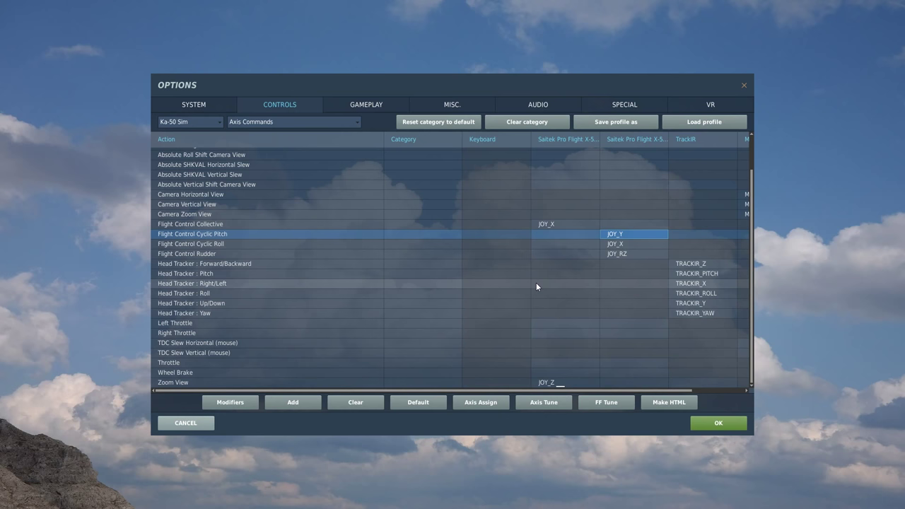
pyautogui.doubleClick(562, 225)
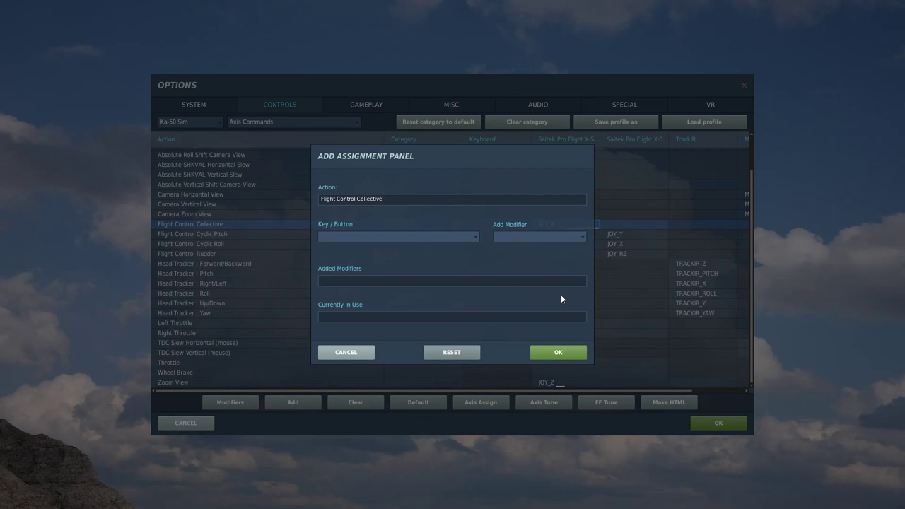
pyautogui.click(560, 351)
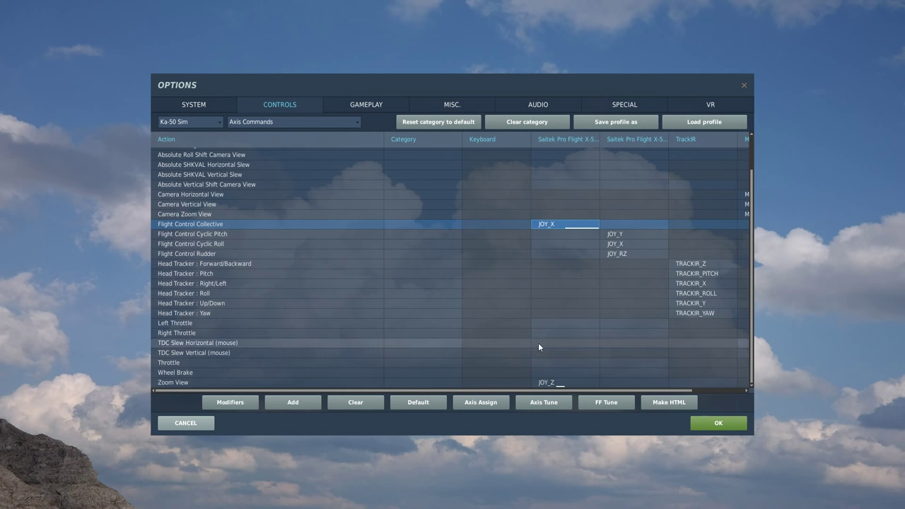
# Switch the category list to Search and filter the actions for 'helmet'.
pyautogui.click(356, 122)
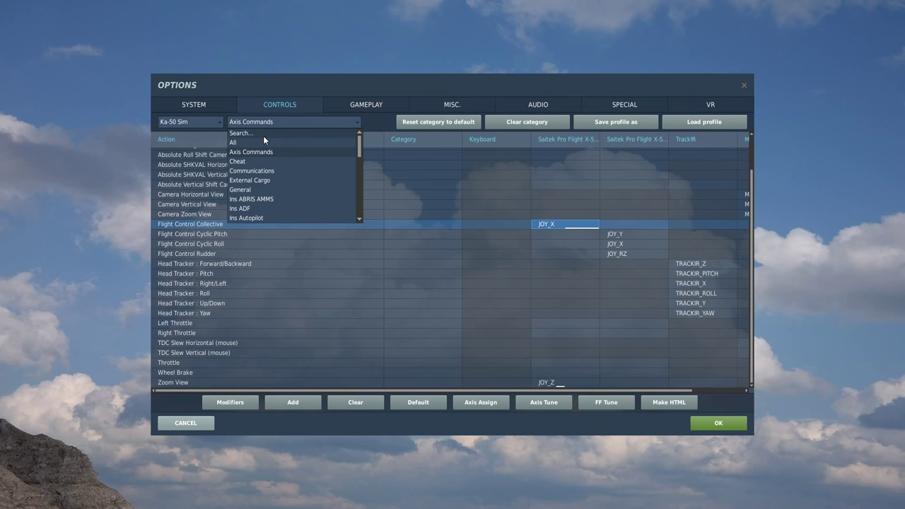
pyautogui.click(262, 135)
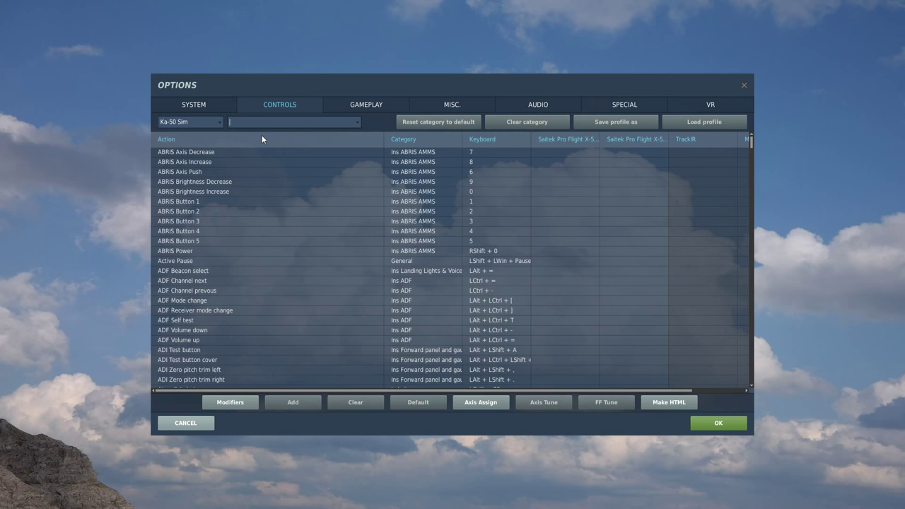
pyautogui.write('s')
pyautogui.click(357, 122)
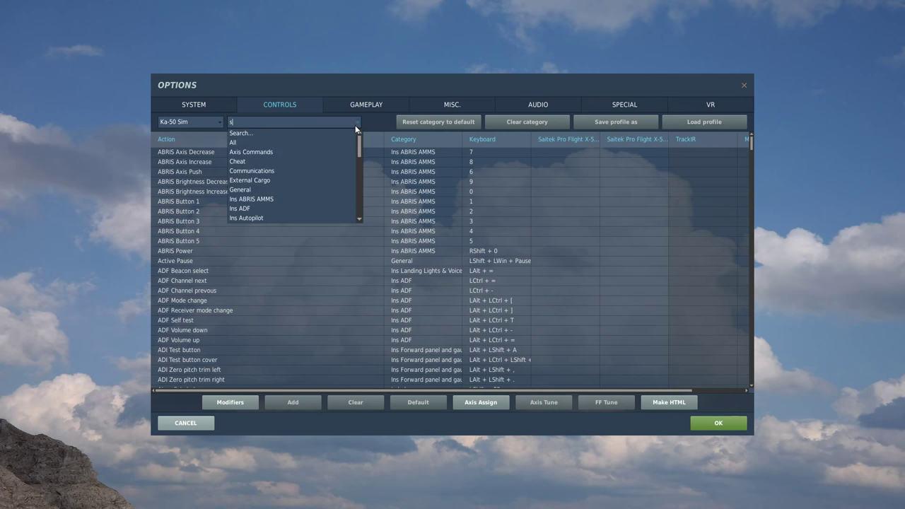
pyautogui.click(238, 133)
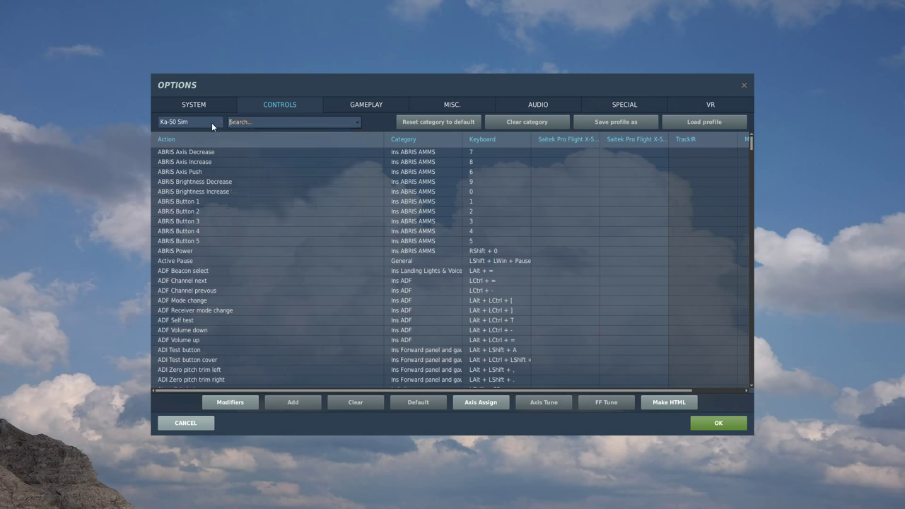
pyautogui.write('helmet')
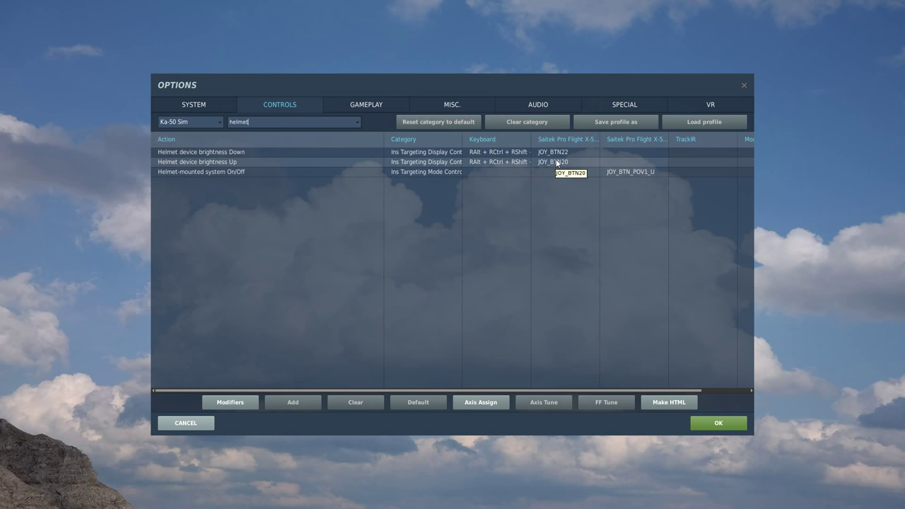
# Bind Helmet device brightness Down to JOY_BTN22 and brightness Up to JOY_BTN20.
pyautogui.doubleClick(560, 152)
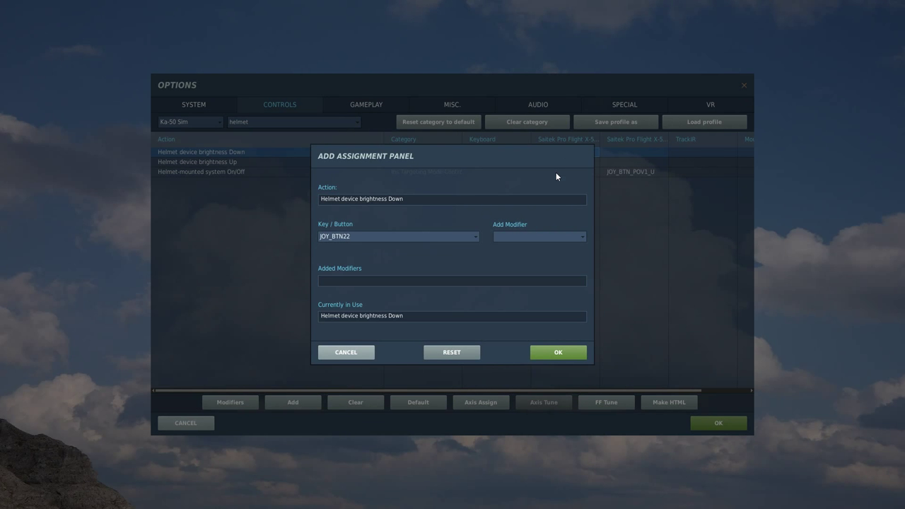
pyautogui.click(558, 352)
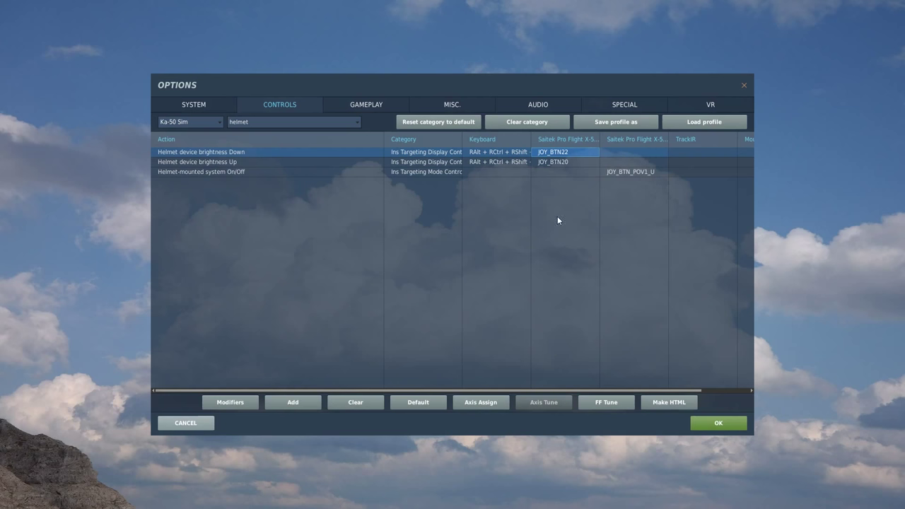
pyautogui.doubleClick(559, 162)
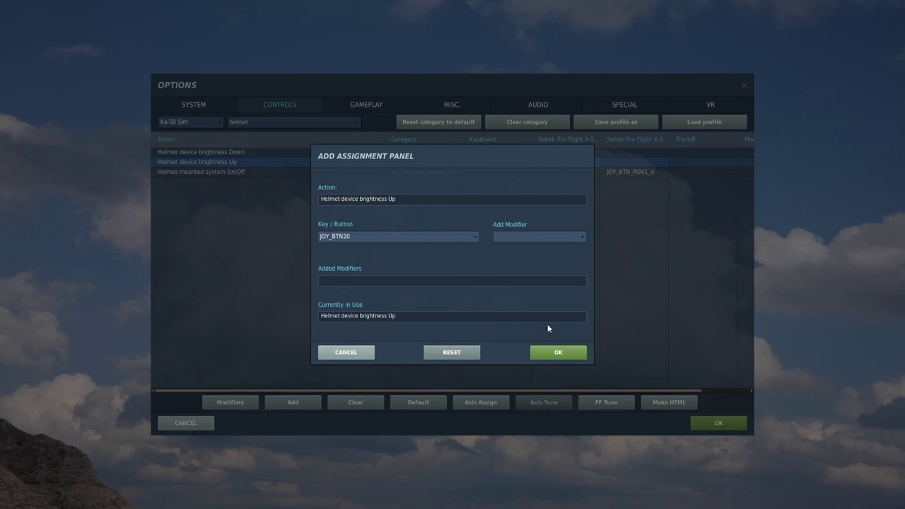
pyautogui.click(558, 353)
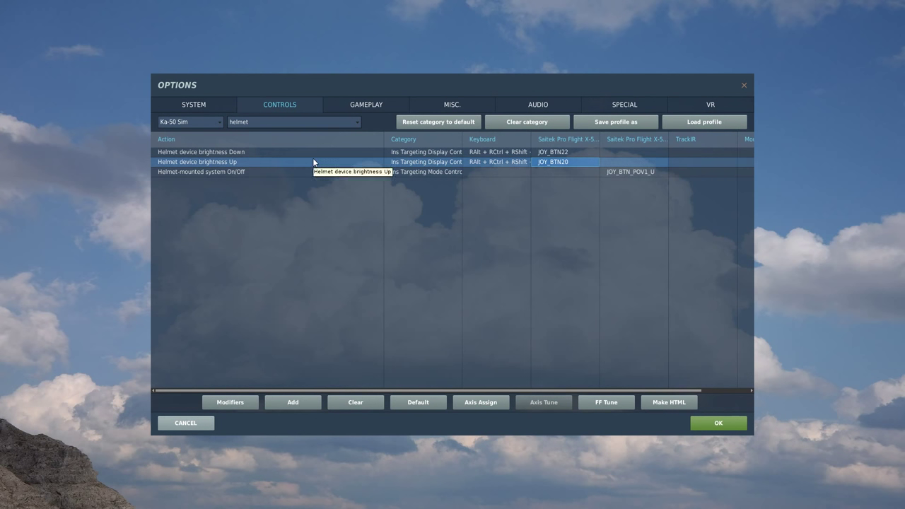
# Search for 'start' and bind Auto Start to JOY_BTN18.
pyautogui.click(357, 122)
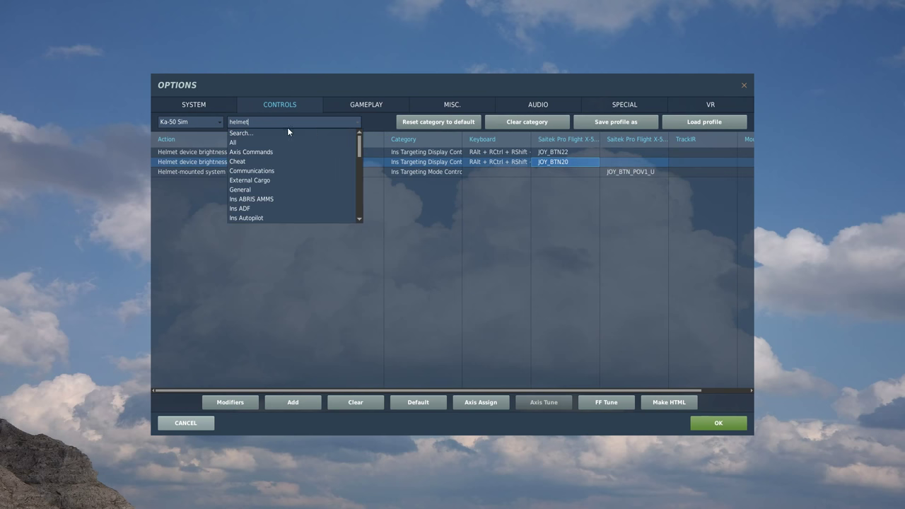
pyautogui.click(253, 124)
pyautogui.press('BackSpace')
pyautogui.press('BackSpace')
pyautogui.press('BackSpace')
pyautogui.press('BackSpace')
pyautogui.press('BackSpace')
pyautogui.press('BackSpace')
pyautogui.write('start')
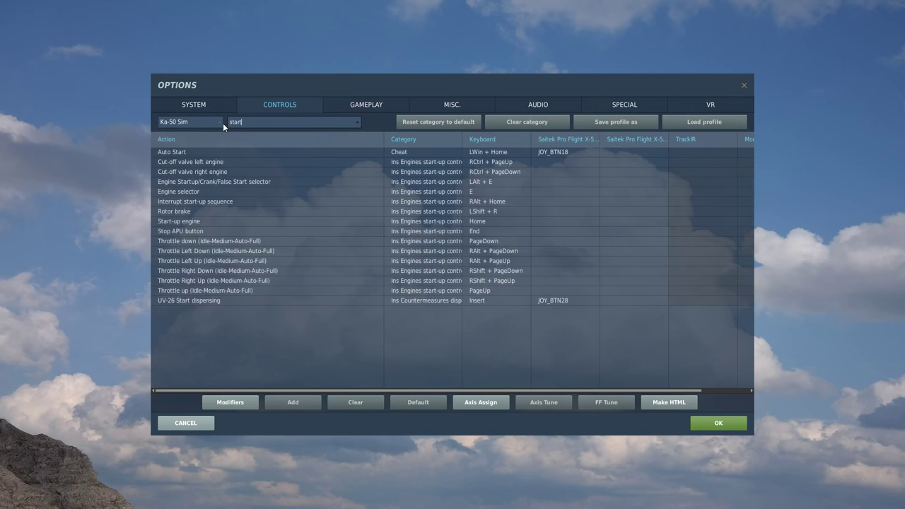
pyautogui.click(209, 152)
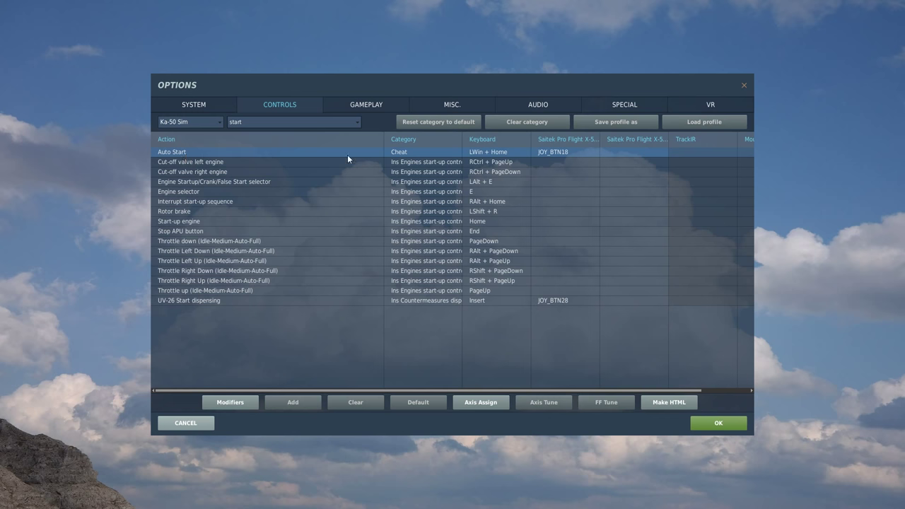
pyautogui.doubleClick(564, 155)
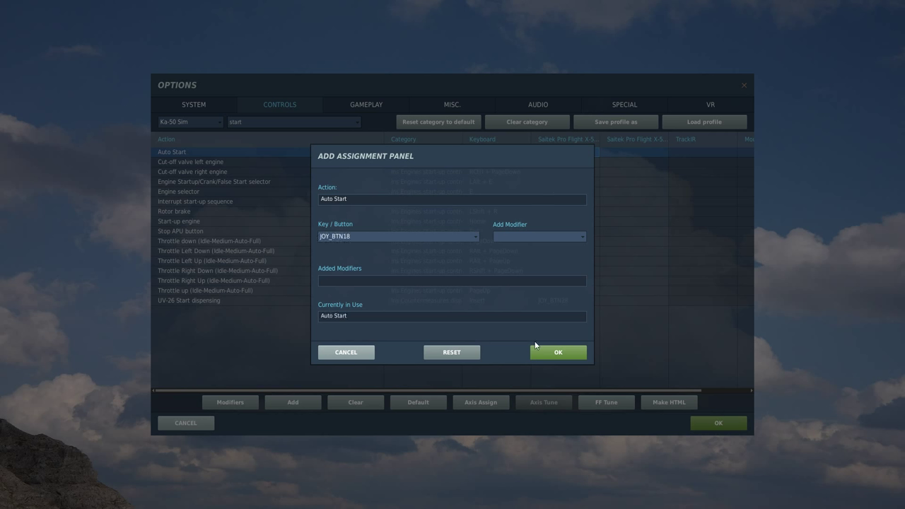
pyautogui.click(553, 352)
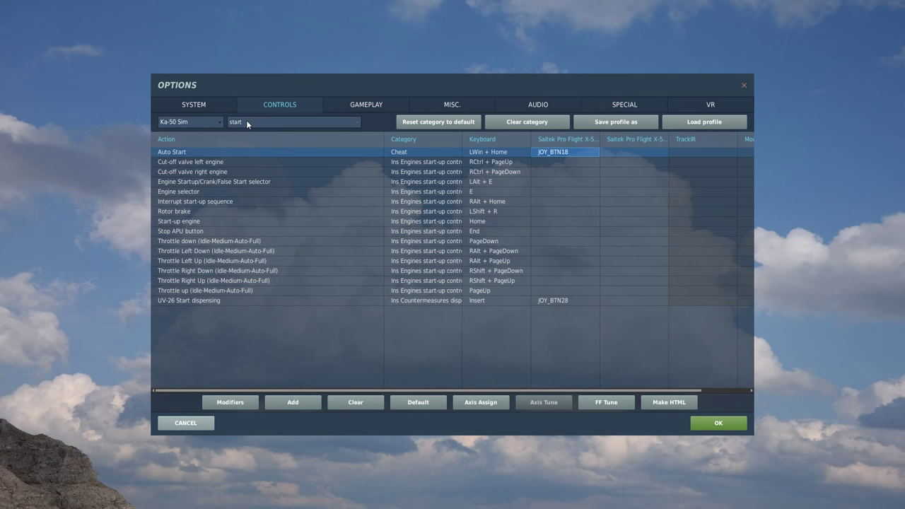
# Search for 'stop' and bind Auto Stop to JOY_BTN19.
pyautogui.doubleClick(225, 121)
pyautogui.write('stop')
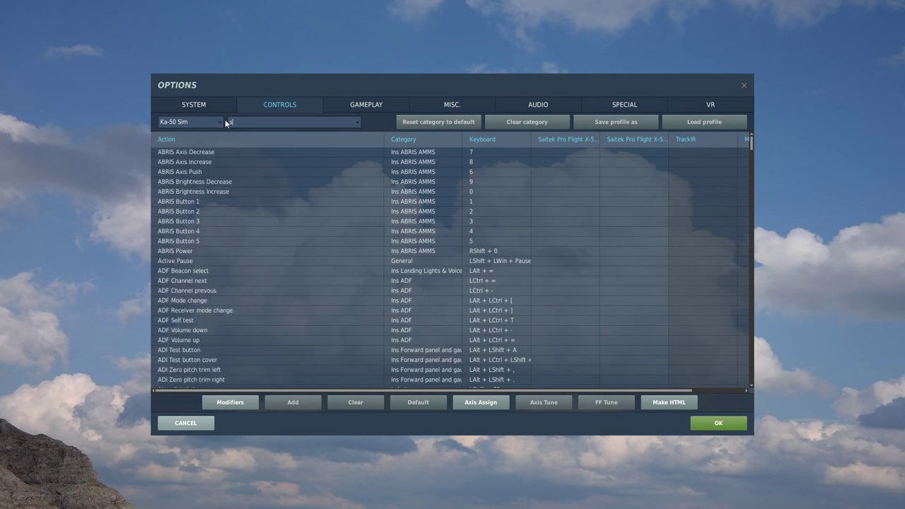
pyautogui.doubleClick(556, 150)
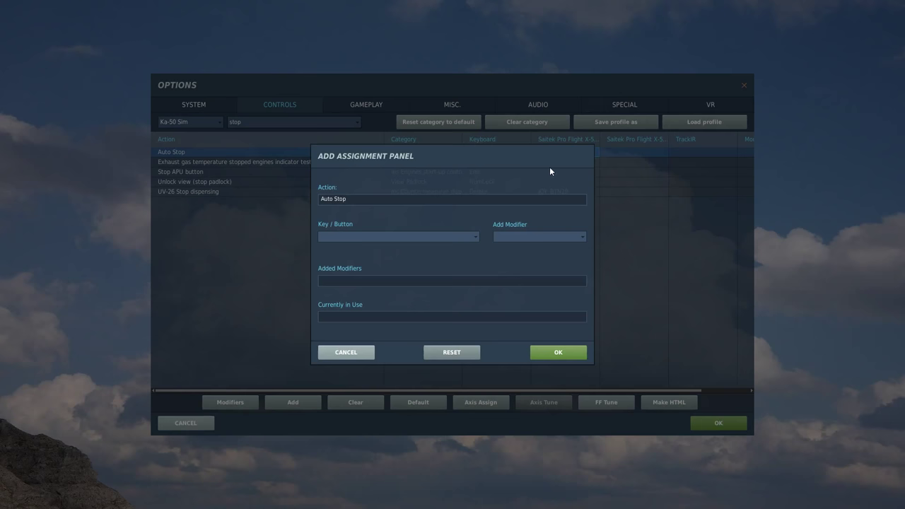
pyautogui.click(559, 354)
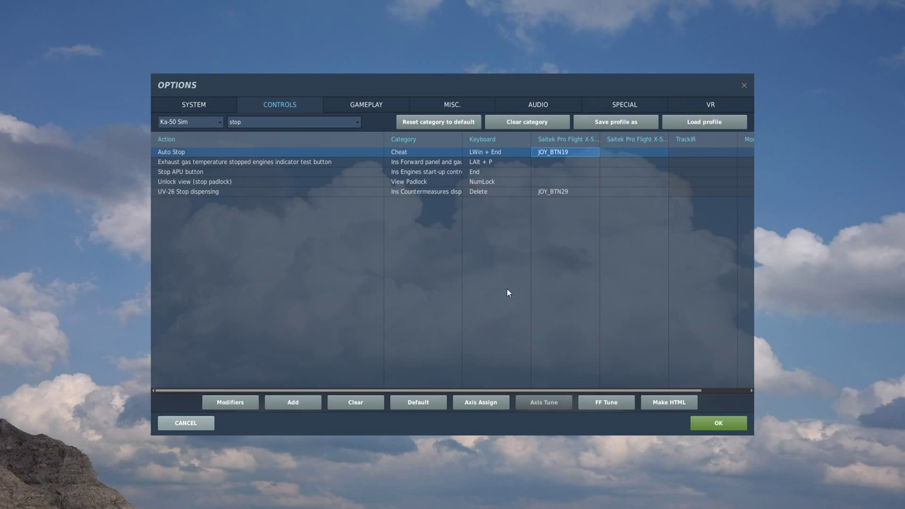
# Reset the category filter and search the actions for 'dispen'.
pyautogui.click(356, 124)
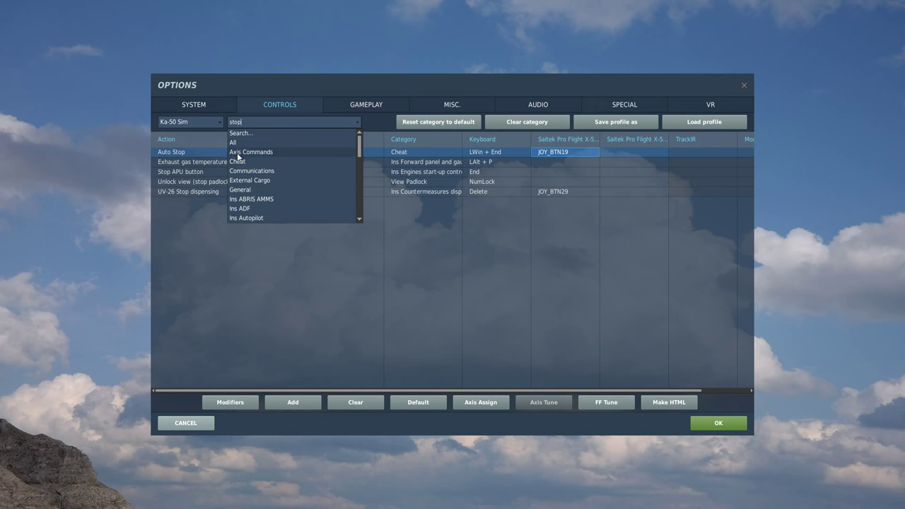
pyautogui.click(243, 135)
pyautogui.click(356, 122)
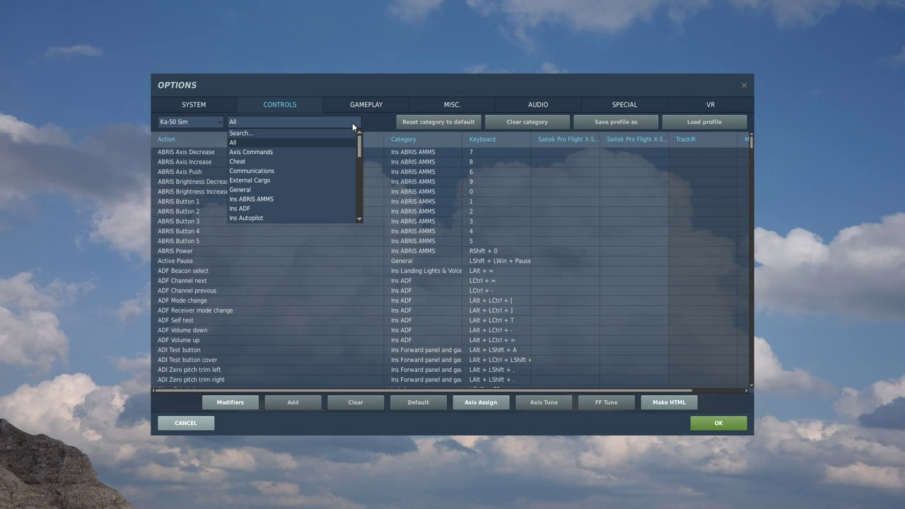
pyautogui.click(251, 132)
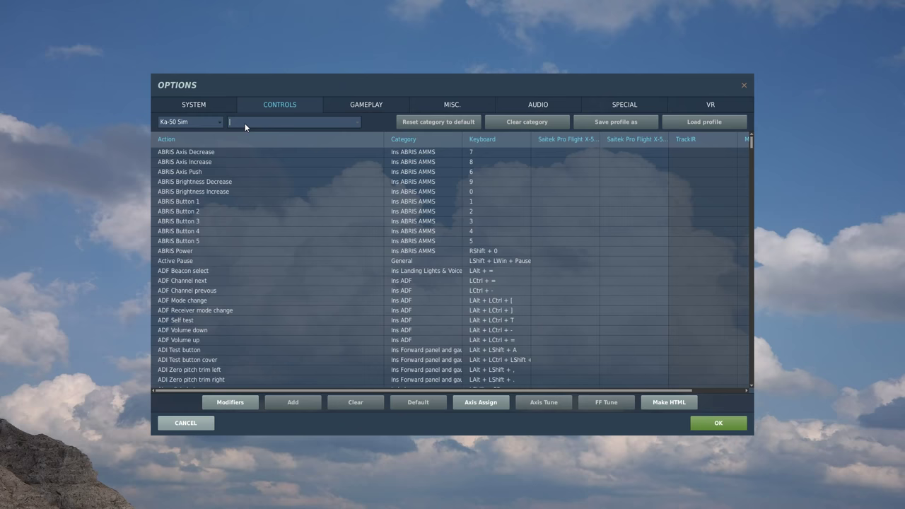
pyautogui.write('dispe')
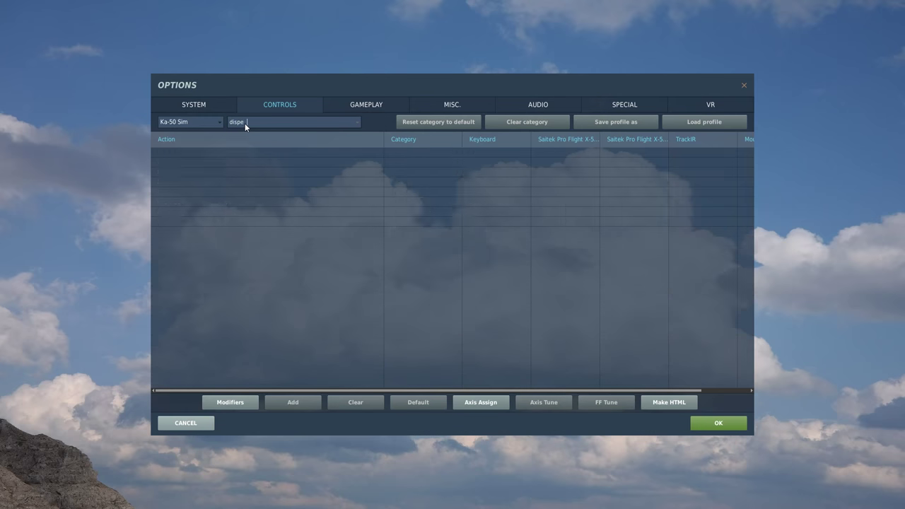
pyautogui.write('n')
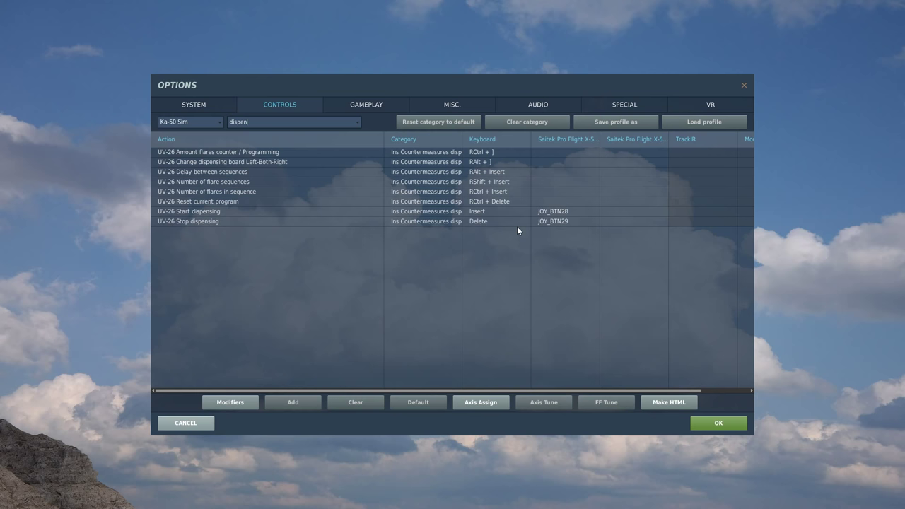
# Bind UV-26 Start dispensing to JOY_BTN28 and Stop dispensing to JOY_BTN29.
pyautogui.doubleClick(555, 212)
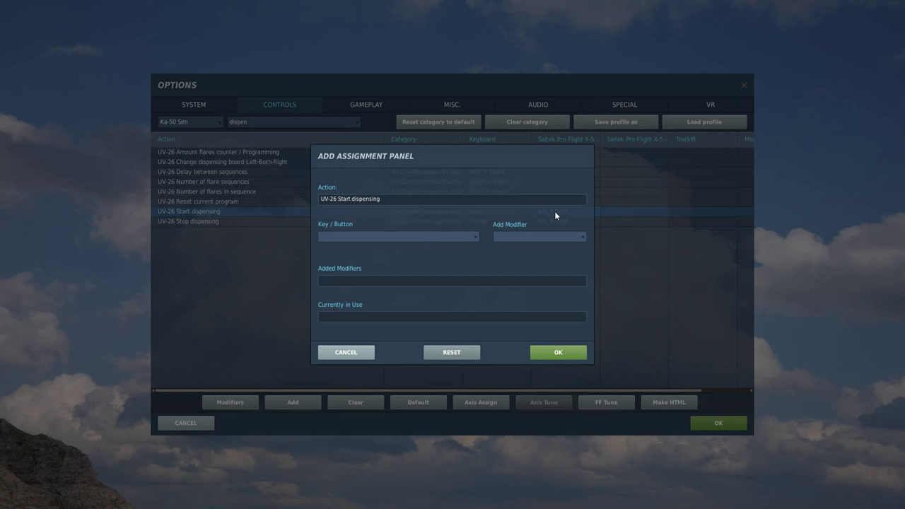
pyautogui.click(543, 349)
pyautogui.click(556, 222)
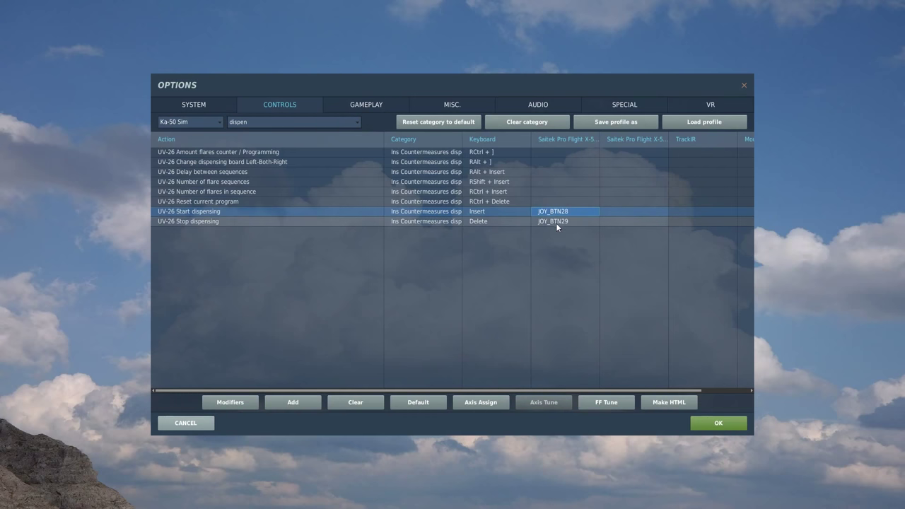
pyautogui.doubleClick(556, 222)
pyautogui.click(551, 352)
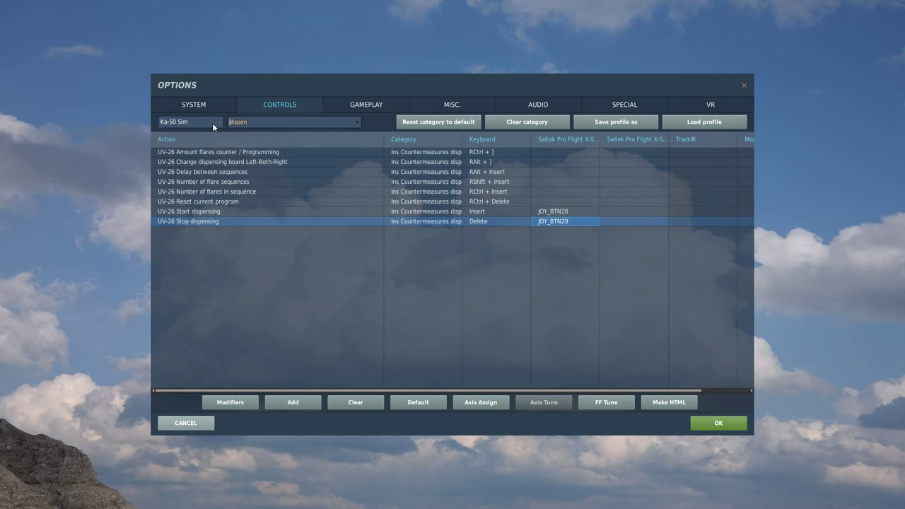
# Search 'brake' and bind Wheel brake (press and hold) to JOY_BTN6.
pyautogui.write('brake')
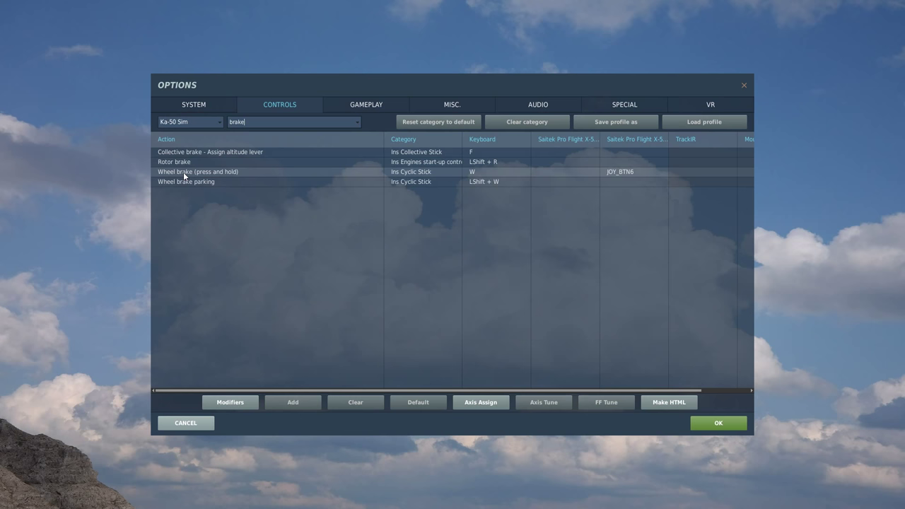
pyautogui.click(631, 175)
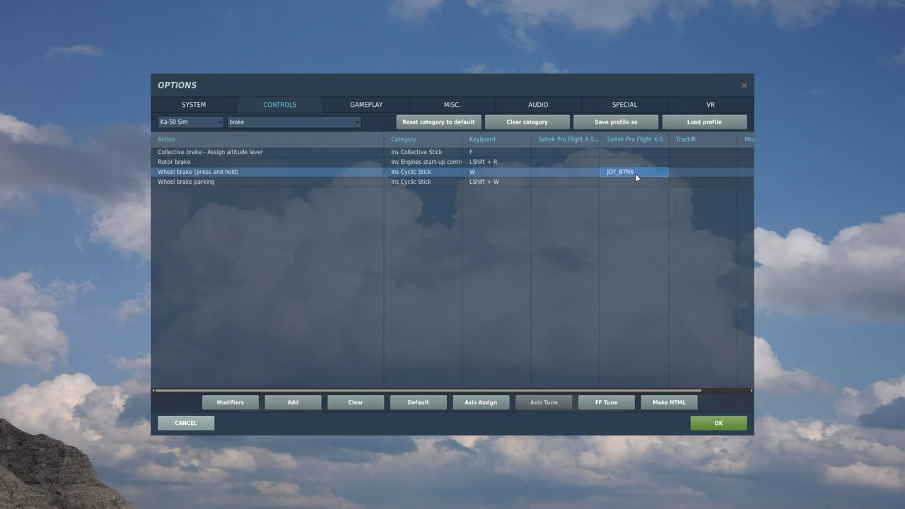
pyautogui.doubleClick(640, 173)
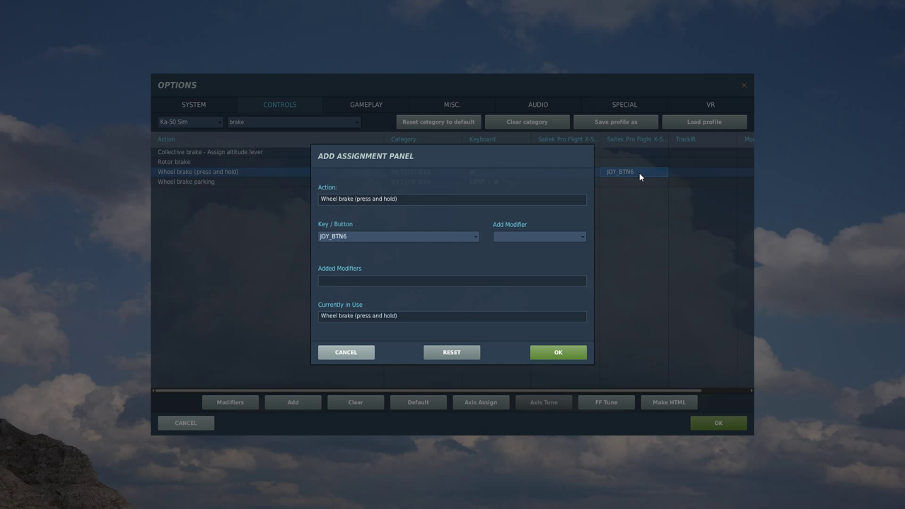
pyautogui.click(561, 349)
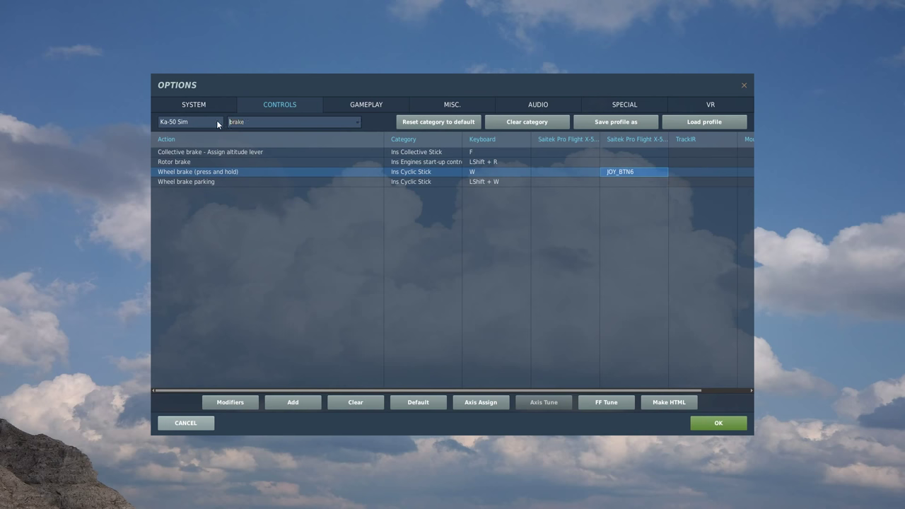
pyautogui.press('BackSpace')
pyautogui.press('BackSpace')
pyautogui.press('BackSpace')
pyautogui.press('BackSpace')
pyautogui.press('BackSpace')
# Filter for 'gu' and confirm Gun fire stays on JOY_BTN1.
pyautogui.write('fir')
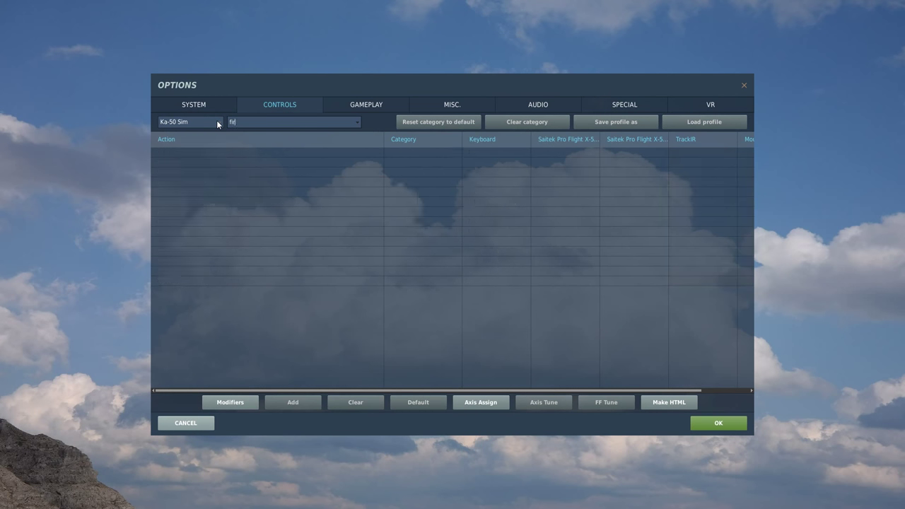
pyautogui.press('BackSpace')
pyautogui.press('BackSpace')
pyautogui.press('BackSpace')
pyautogui.write('gun')
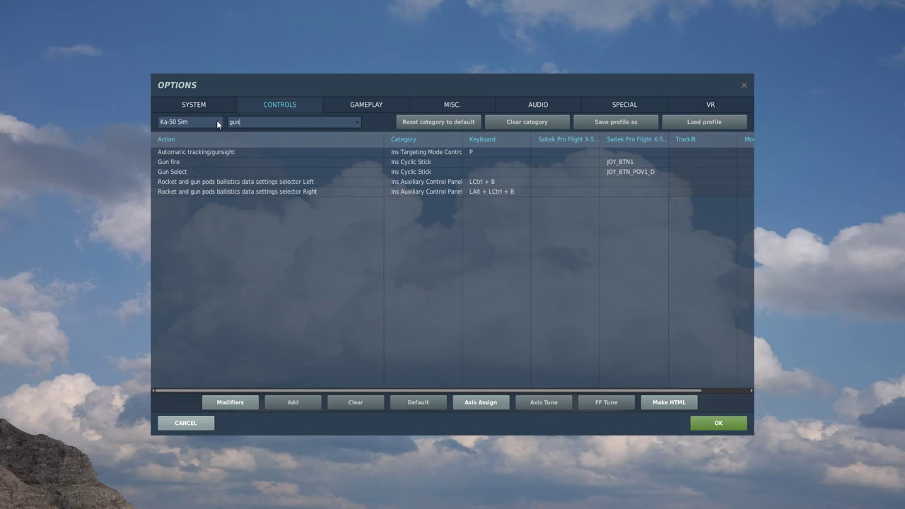
pyautogui.click(188, 163)
pyautogui.doubleClick(647, 163)
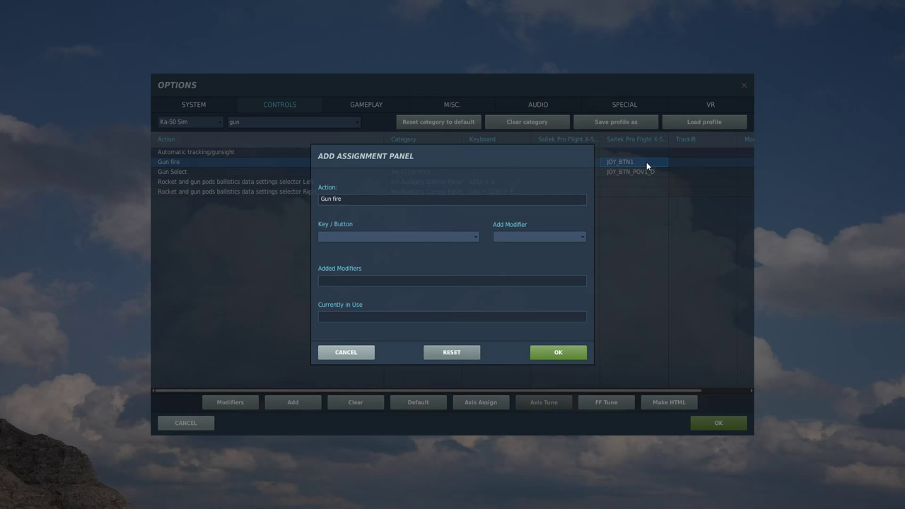
pyautogui.click(558, 356)
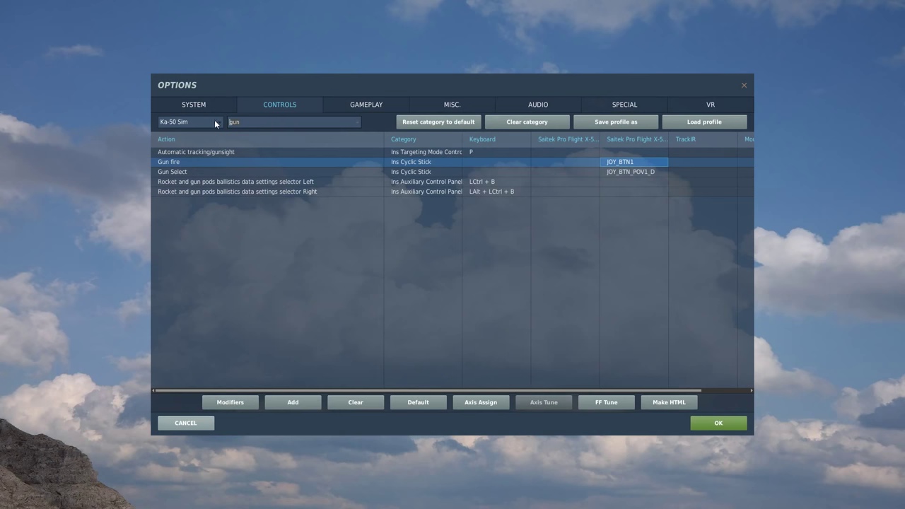
# Filter for 'release weap' and bind Release weapons to JOY_BTN3.
pyautogui.doubleClick(234, 123)
pyautogui.write('release weap')
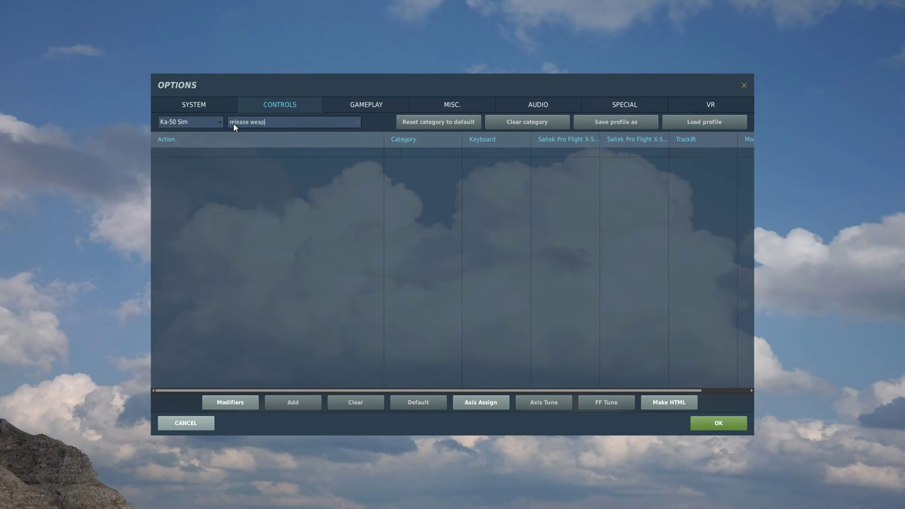
pyautogui.click(627, 151)
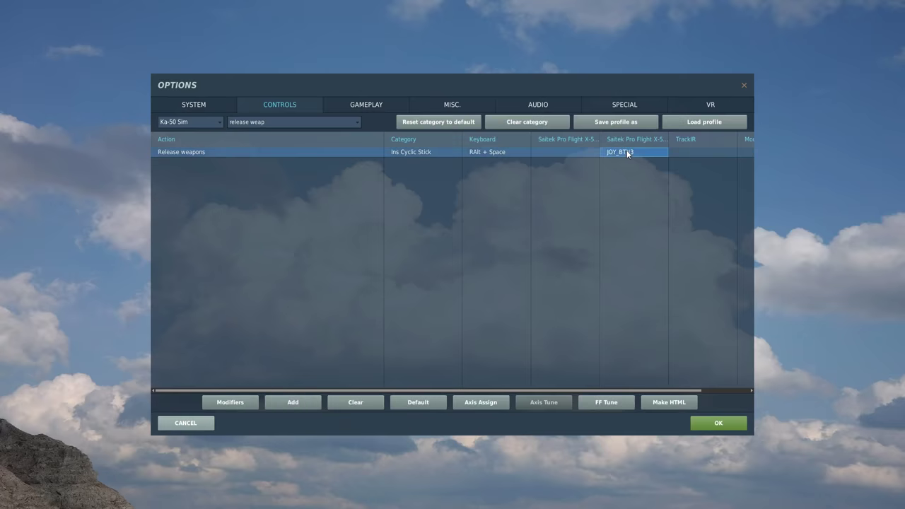
pyautogui.doubleClick(626, 151)
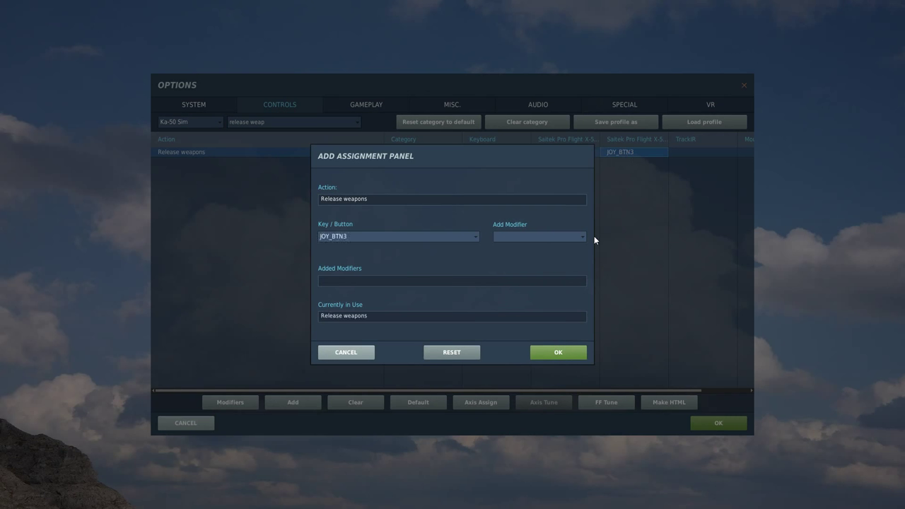
pyautogui.click(549, 353)
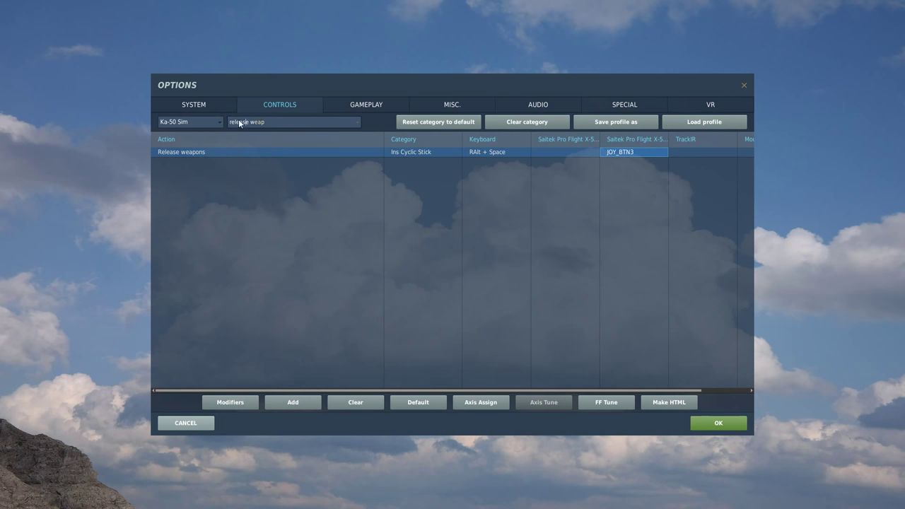
# Filter for 'trim', bind Trimmer to JOY_BTN7 and enter JOY_BTN9 for Trimmer reset.
pyautogui.hotkey('ctrl', 'a')
pyautogui.write('trim')
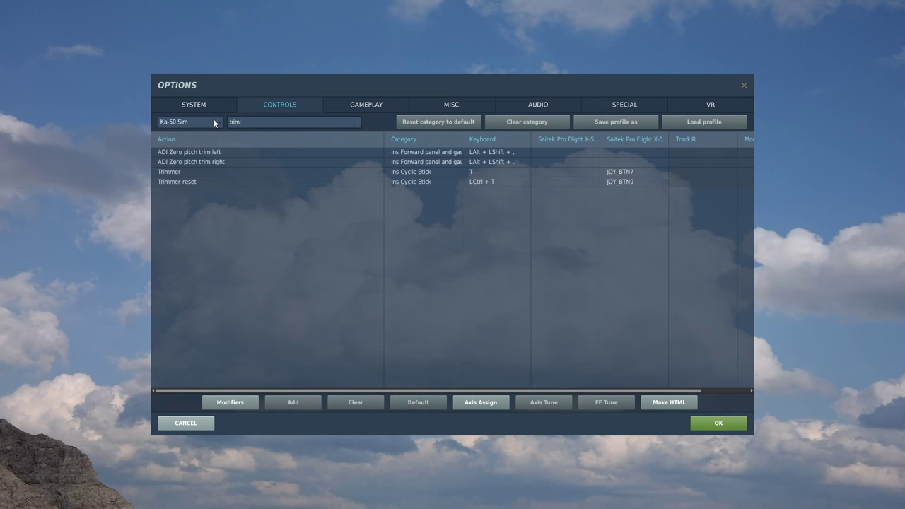
pyautogui.click(205, 172)
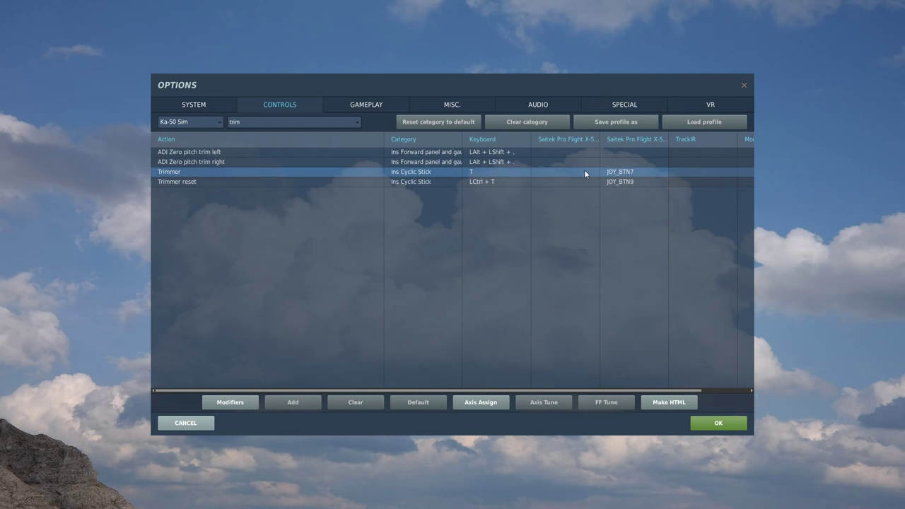
pyautogui.doubleClick(626, 175)
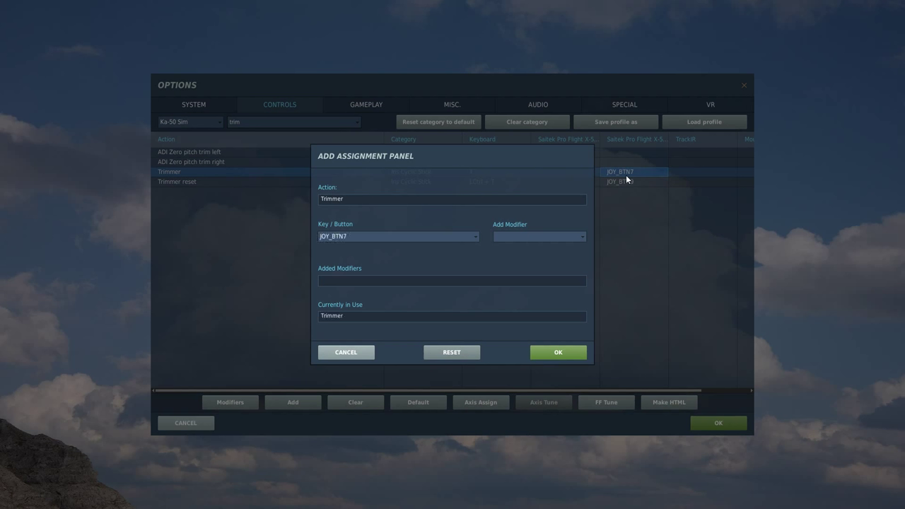
pyautogui.click(583, 356)
pyautogui.doubleClick(632, 183)
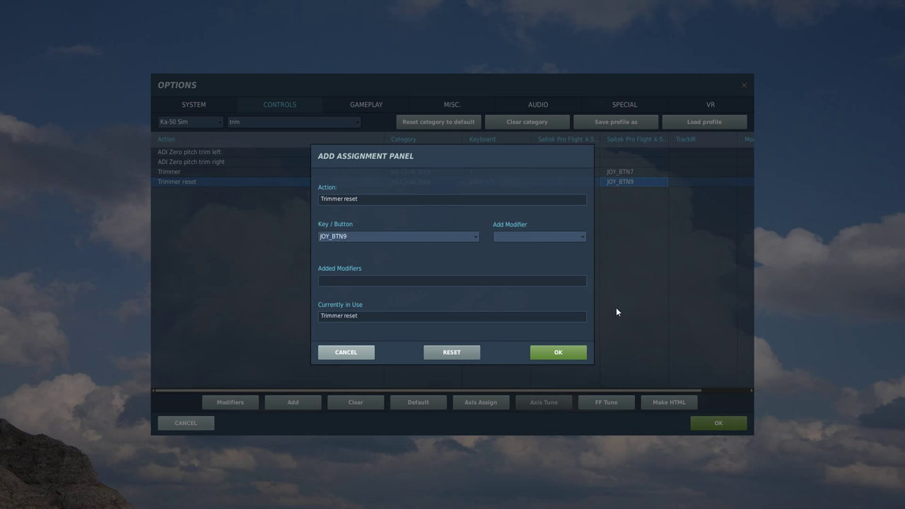
# Confirm Trimmer reset on JOY_BTN9, then bind Weapon selection inward stations to JOY_BTN10.
pyautogui.click(568, 353)
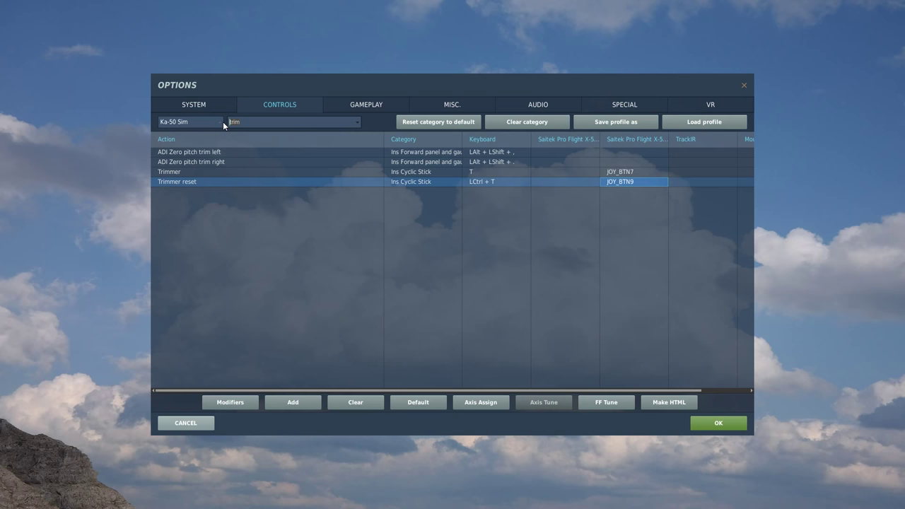
pyautogui.write('weapon')
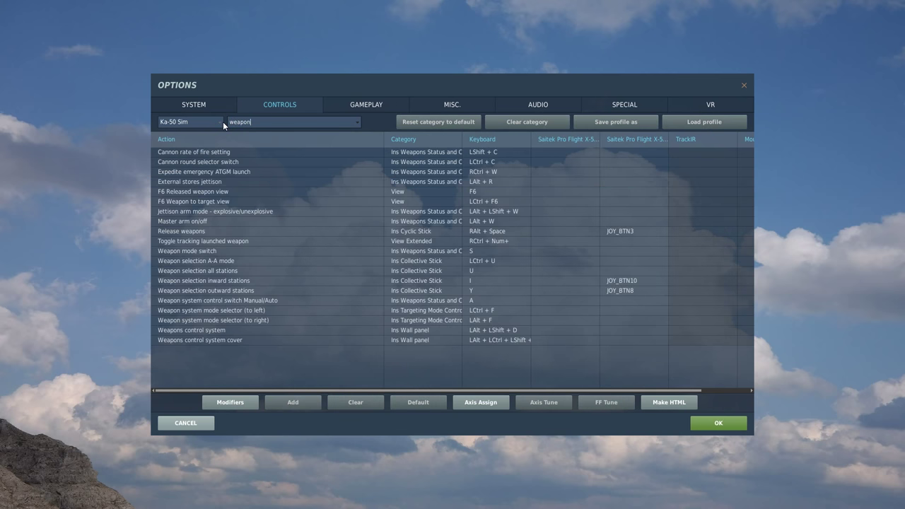
pyautogui.write(' sel')
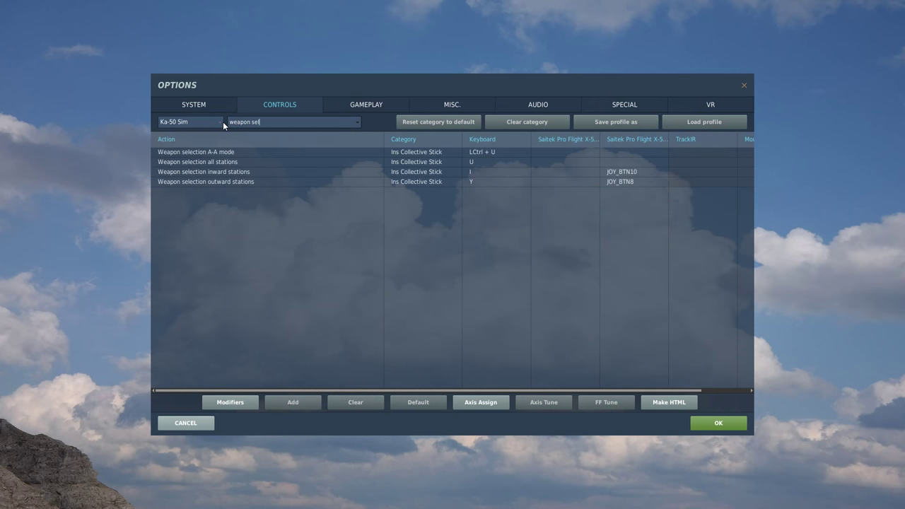
pyautogui.click(221, 172)
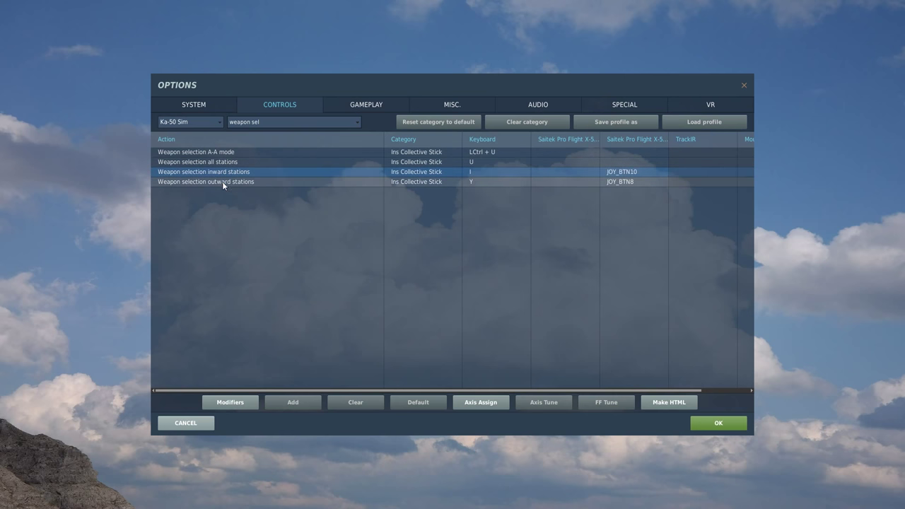
pyautogui.click(638, 174)
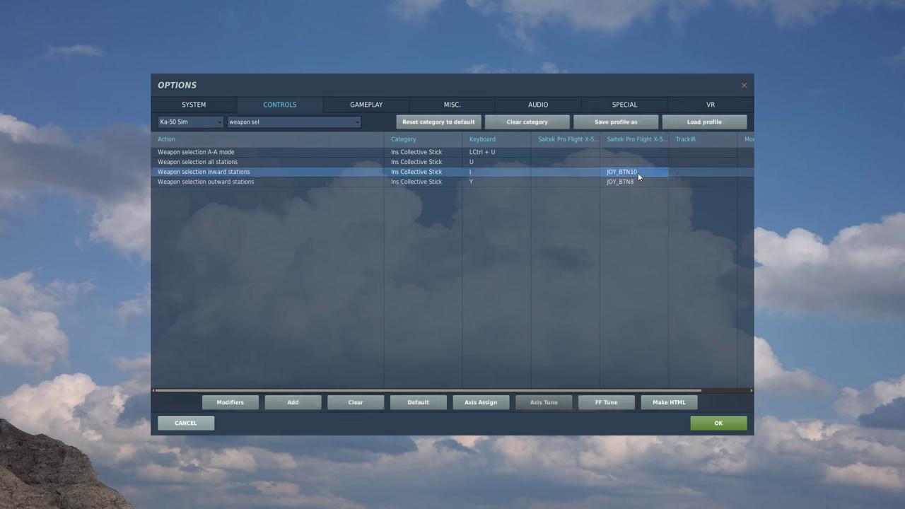
pyautogui.doubleClick(638, 172)
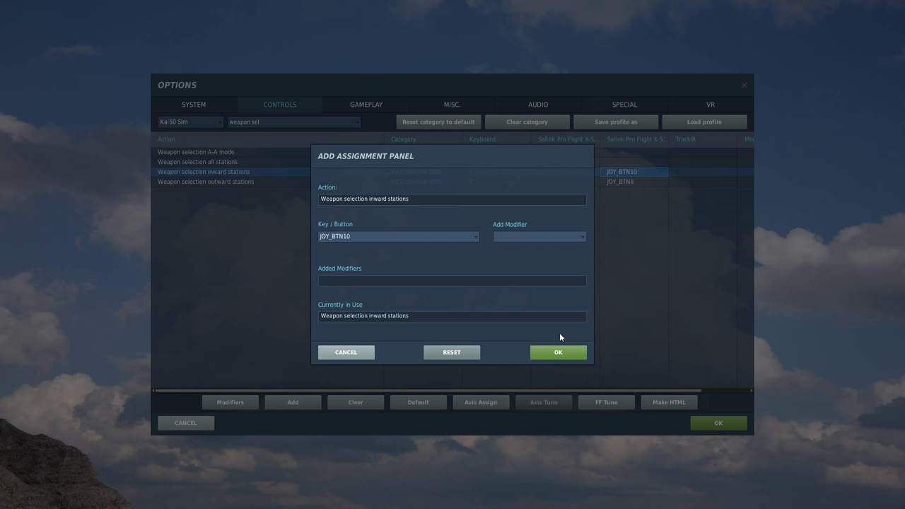
pyautogui.click(559, 352)
# Bind Weapon selection outward stations to JOY_BTN8.
pyautogui.click(641, 182)
pyautogui.doubleClick(641, 181)
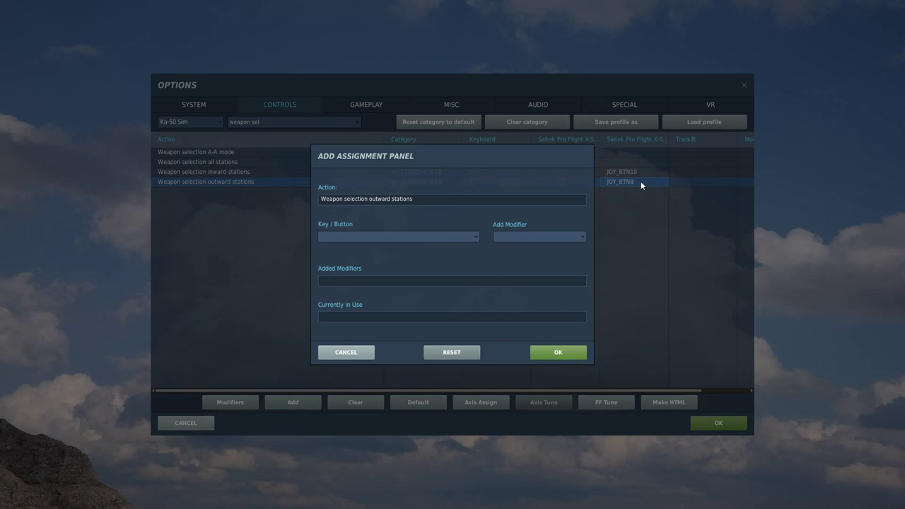
pyautogui.click(563, 351)
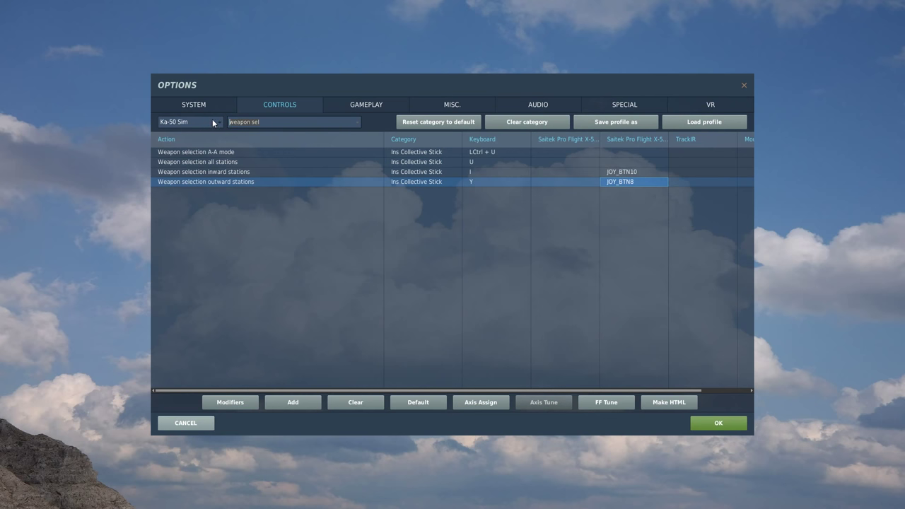
# Filter to 'shkval' and bind KU-31 Shkval slew down, left, right, up to JOY_BTN13, JOY_BTN14, JOY_BTN12, JOY_BTN11.
pyautogui.write('shkval')
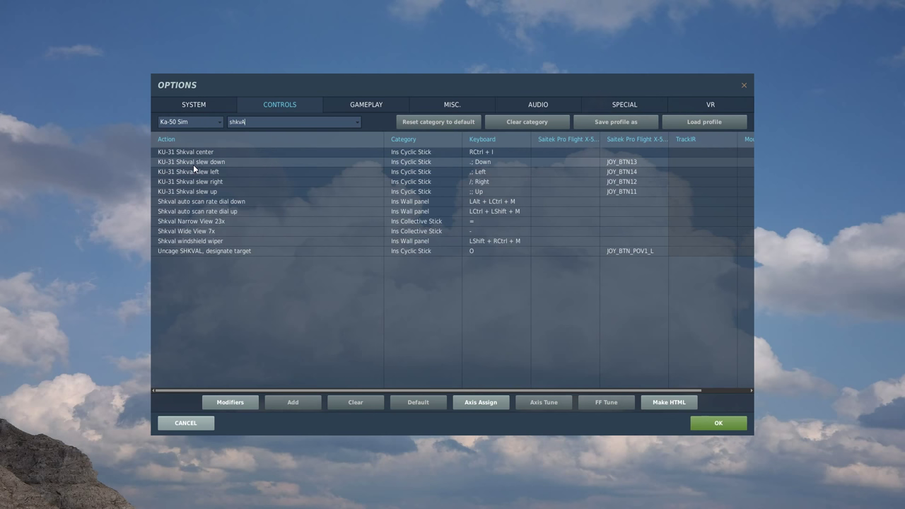
pyautogui.doubleClick(642, 164)
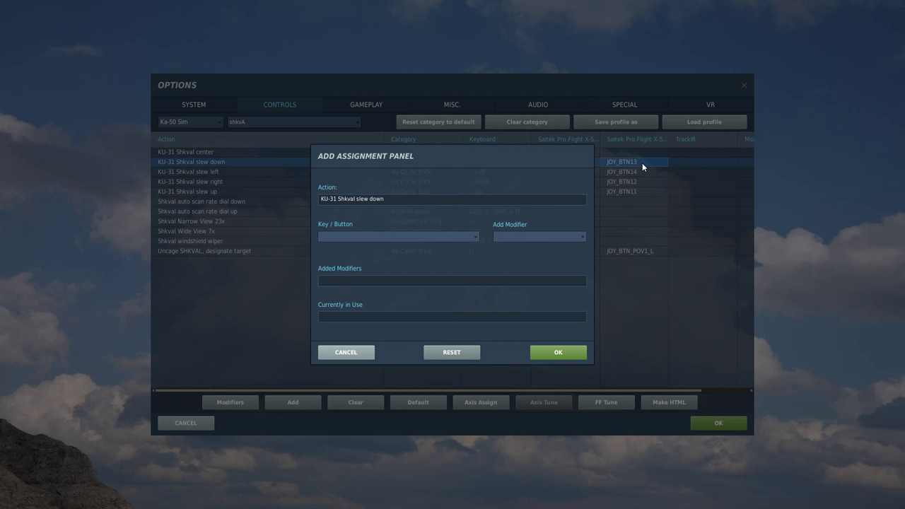
pyautogui.click(554, 354)
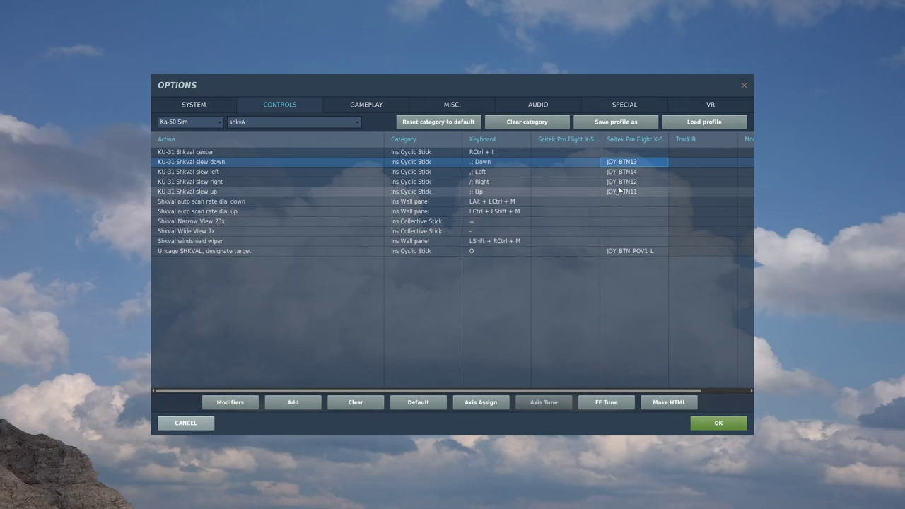
pyautogui.doubleClick(624, 172)
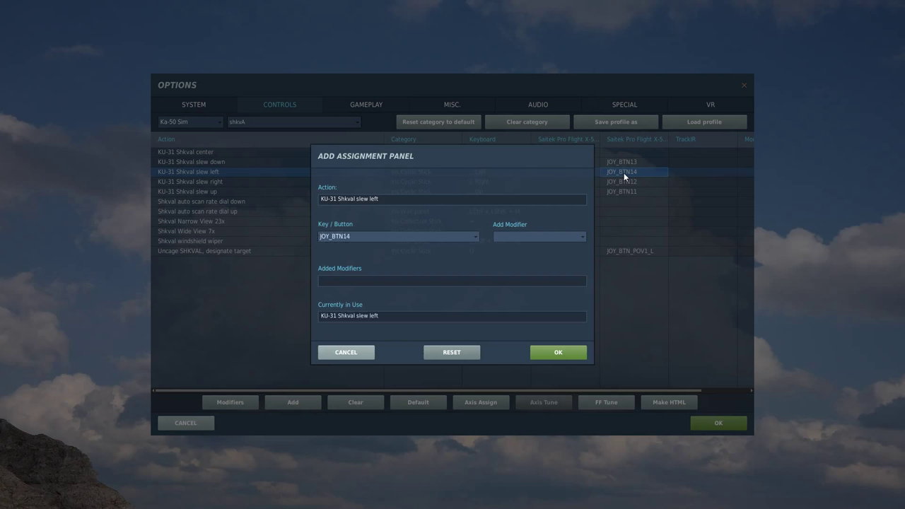
pyautogui.click(548, 353)
pyautogui.doubleClick(617, 182)
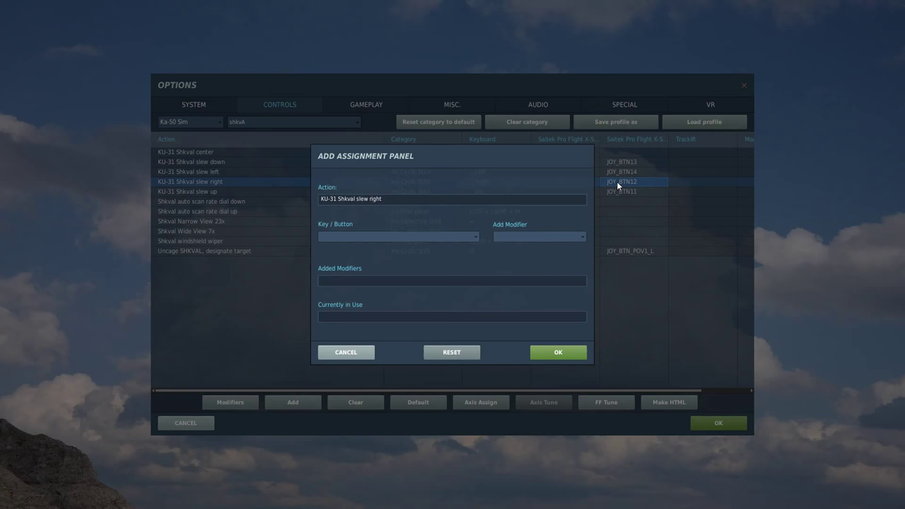
pyautogui.click(552, 353)
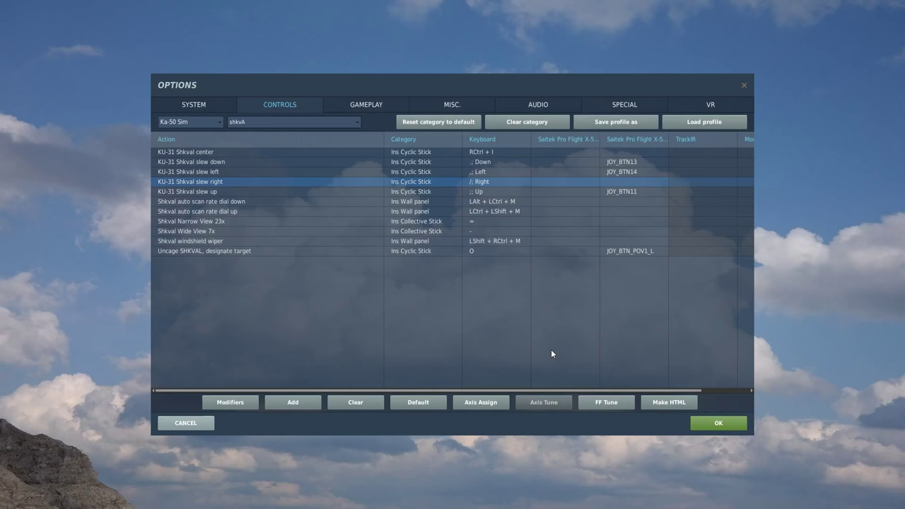
pyautogui.doubleClick(625, 191)
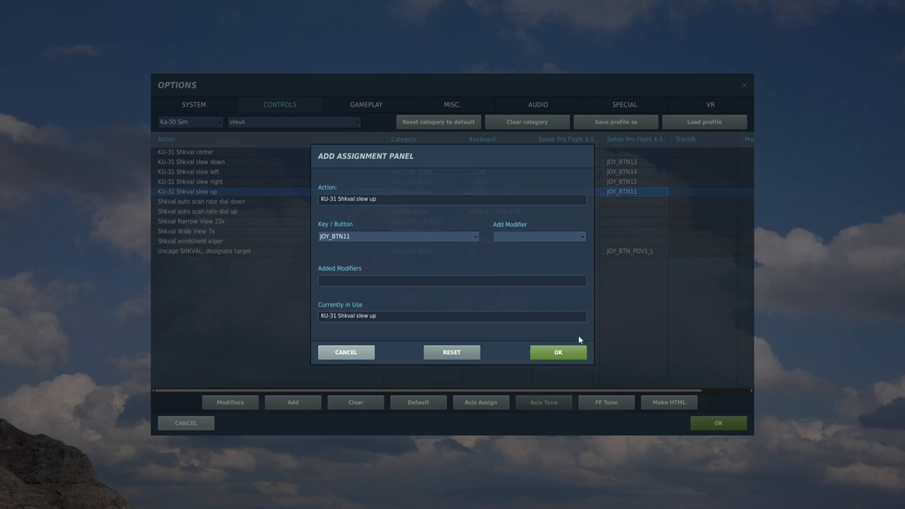
pyautogui.click(562, 353)
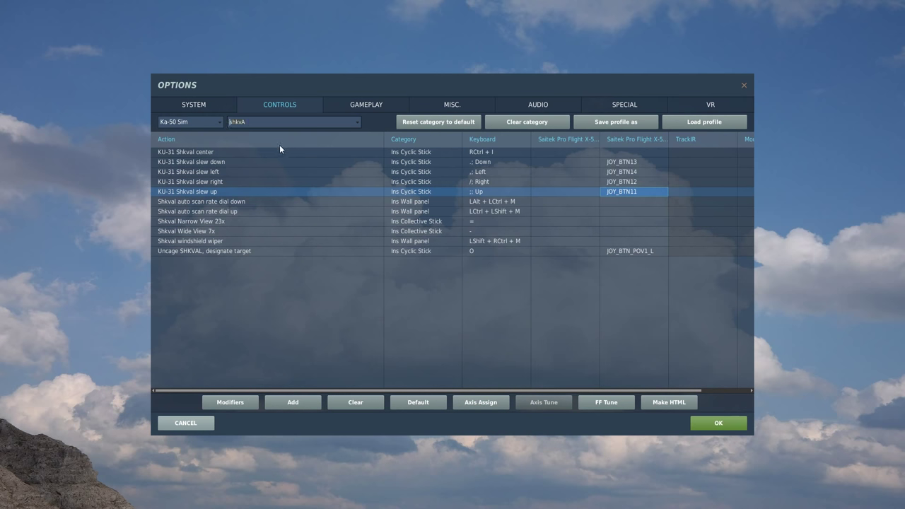
# Filter to 'helmet' and assign Helmet-mounted system On/Off to hat up, JOY_BTN_POV1_U.
pyautogui.write('he')
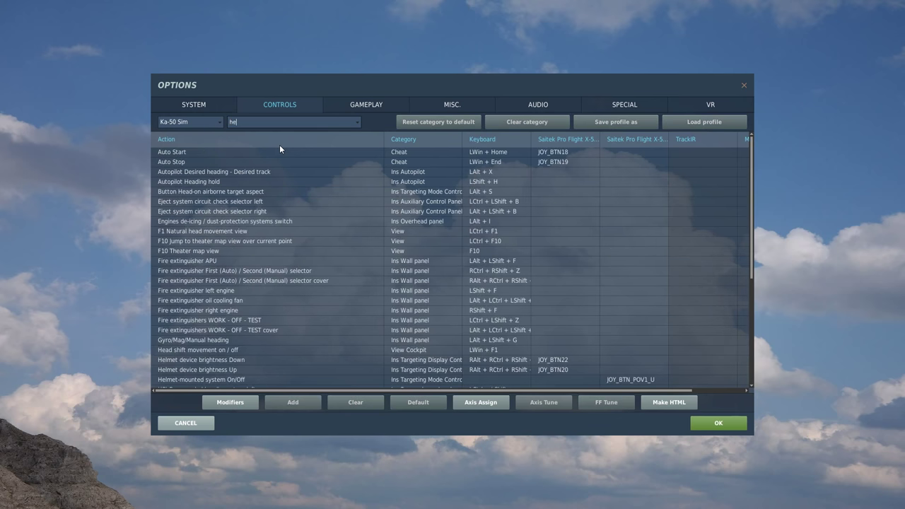
pyautogui.write('lmet')
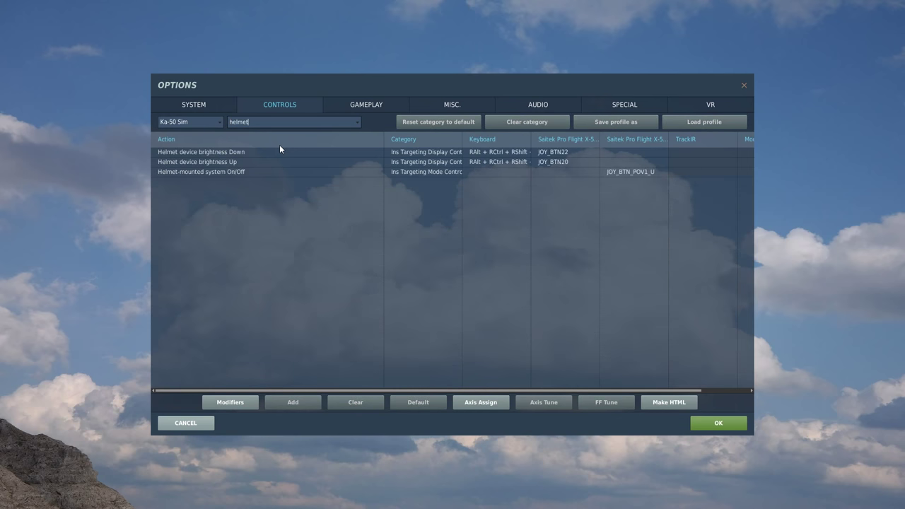
pyautogui.click(244, 174)
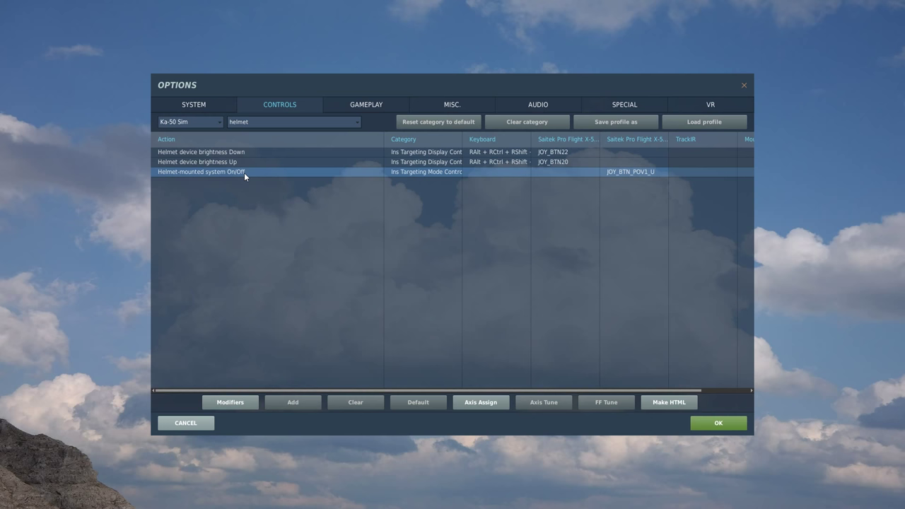
pyautogui.doubleClick(632, 171)
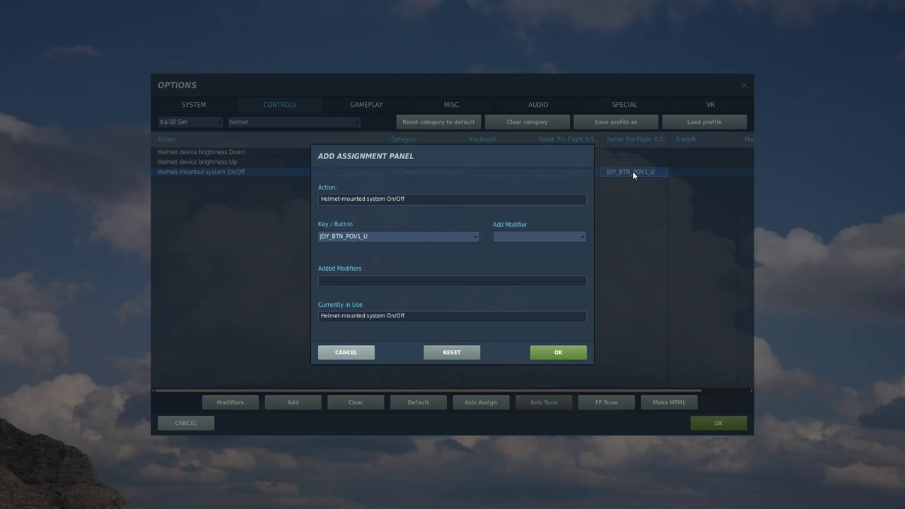
pyautogui.click(548, 353)
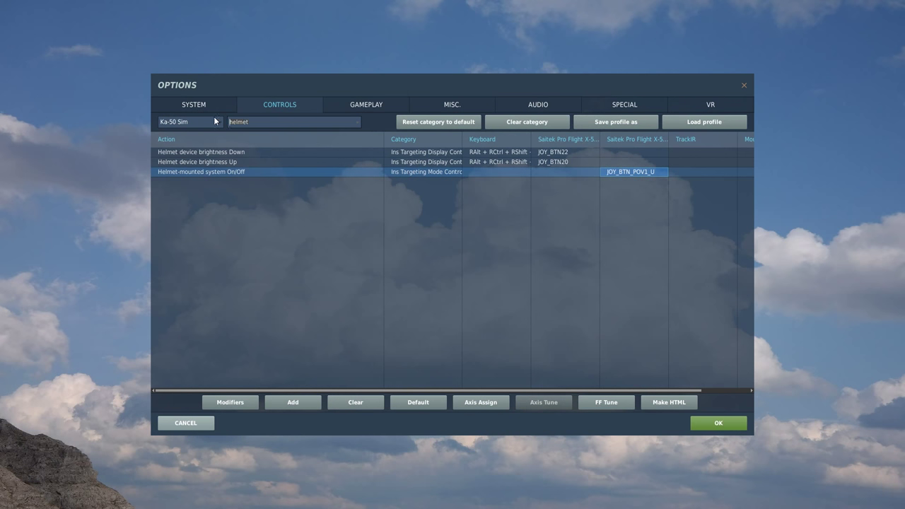
# Bind Uncage SHKVAL, designate target to hat left, JOY_BTN_POV1_L.
pyautogui.hotkey('ctrl', 'a')
pyautogui.write('unca')
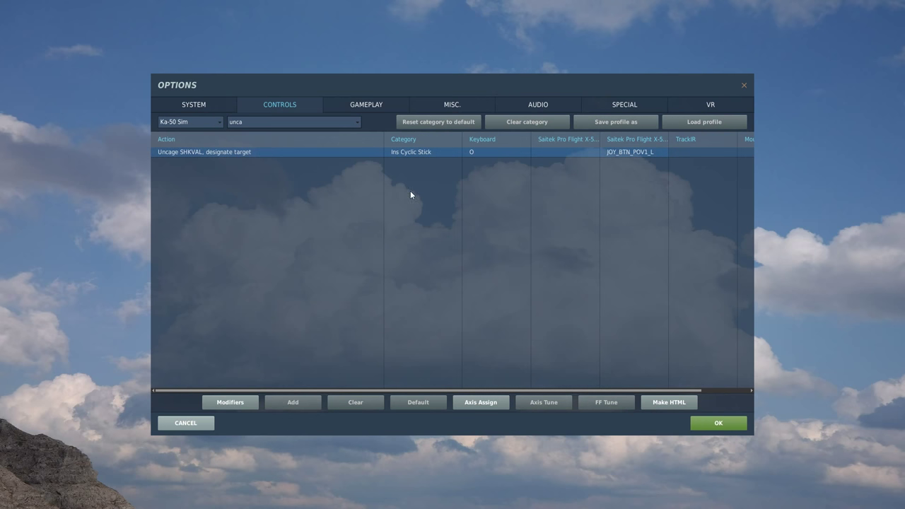
pyautogui.doubleClick(618, 152)
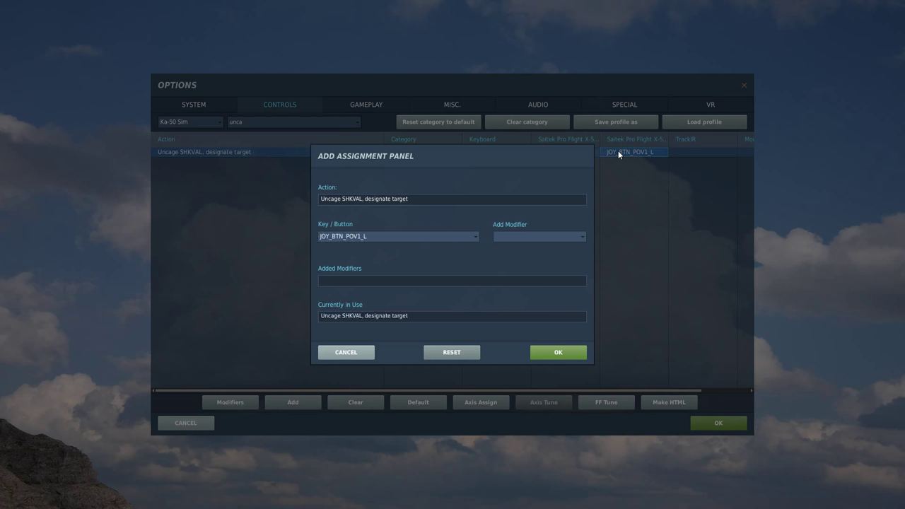
pyautogui.click(556, 354)
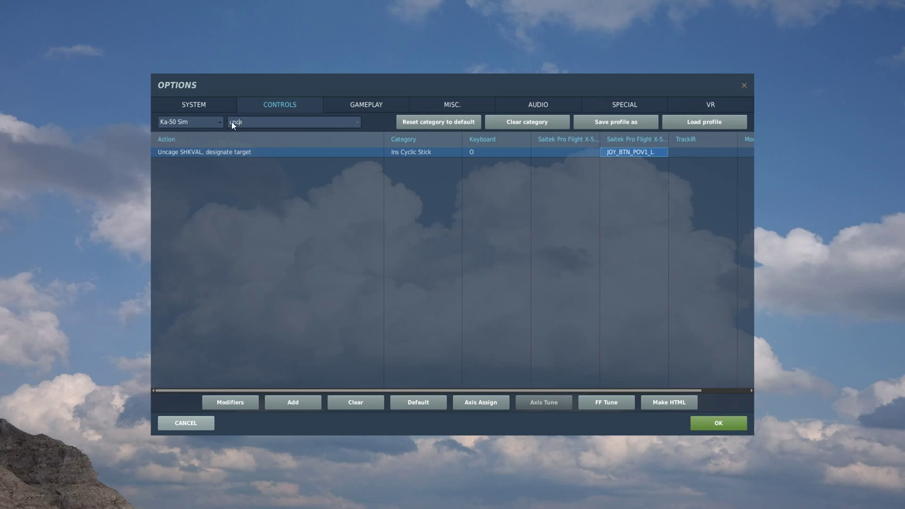
# Add JOY_BTN12 to Button Targeting mode reset alongside JOY_BTN_POV1_R.
pyautogui.write('reset')
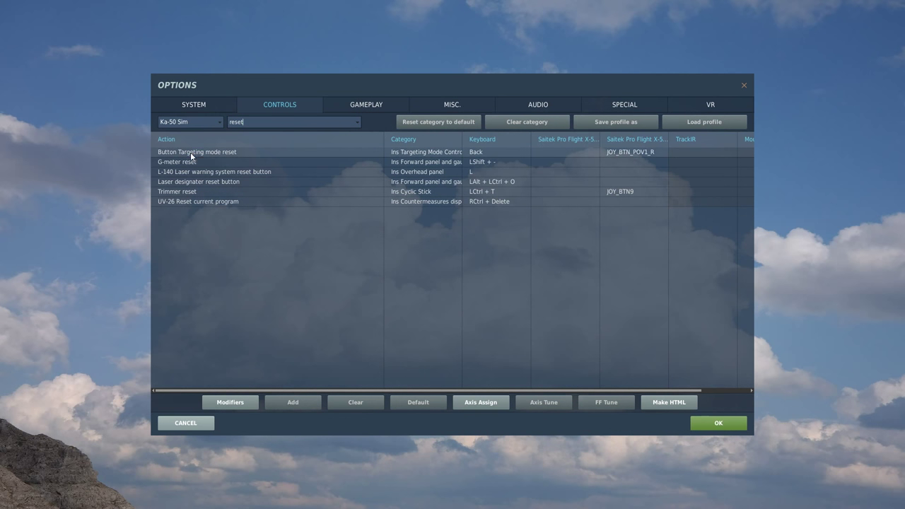
pyautogui.click(189, 153)
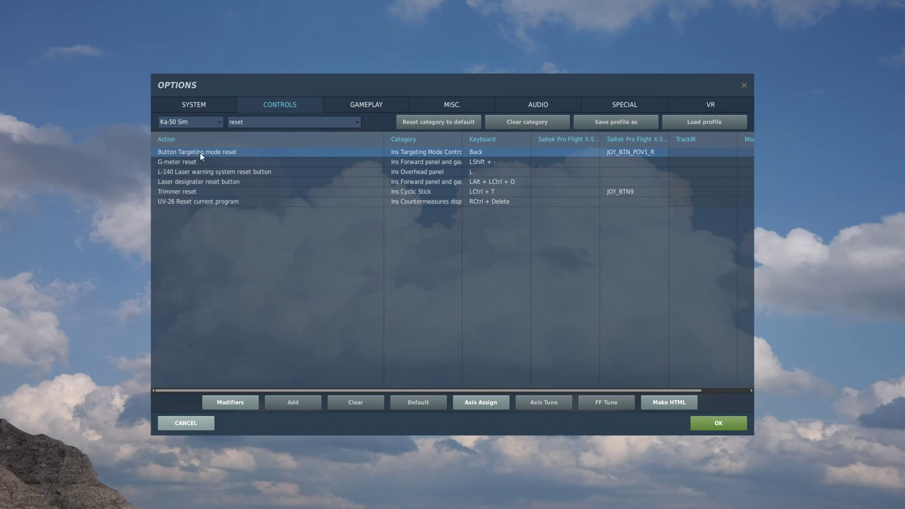
pyautogui.doubleClick(620, 153)
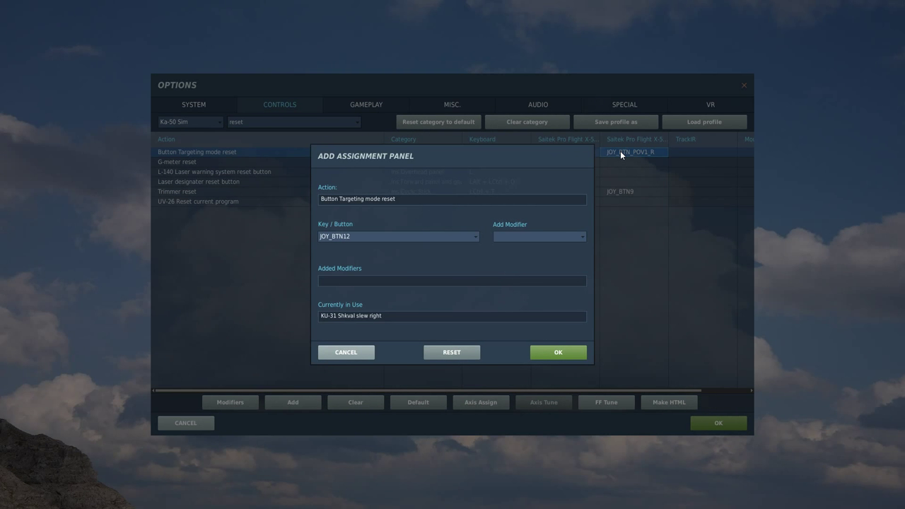
pyautogui.click(556, 353)
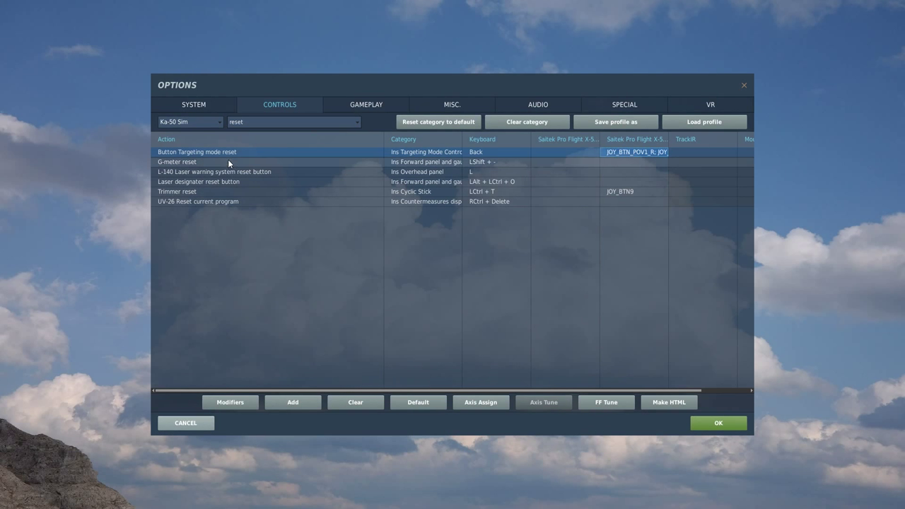
# Filter to 'gun' and assign Gun Select to hat down, JOY_BTN_POV1_D.
pyautogui.write('gun')
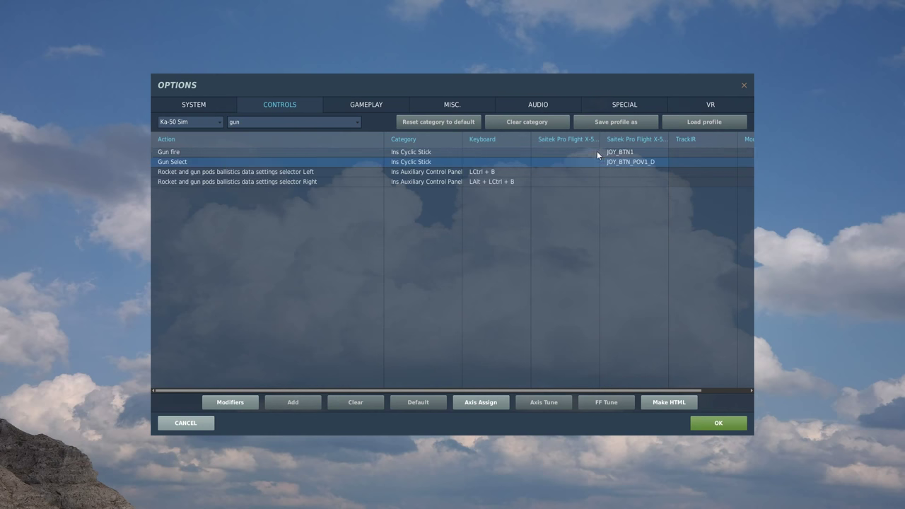
pyautogui.doubleClick(613, 162)
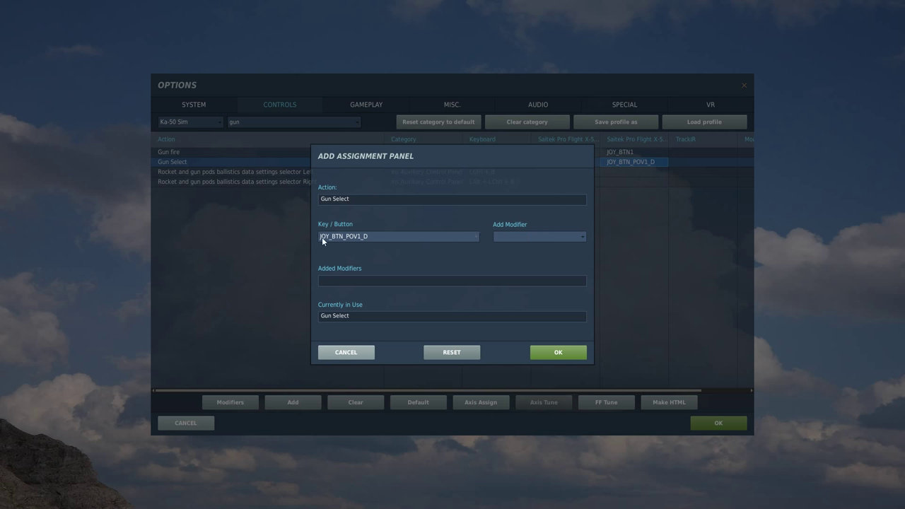
pyautogui.click(553, 351)
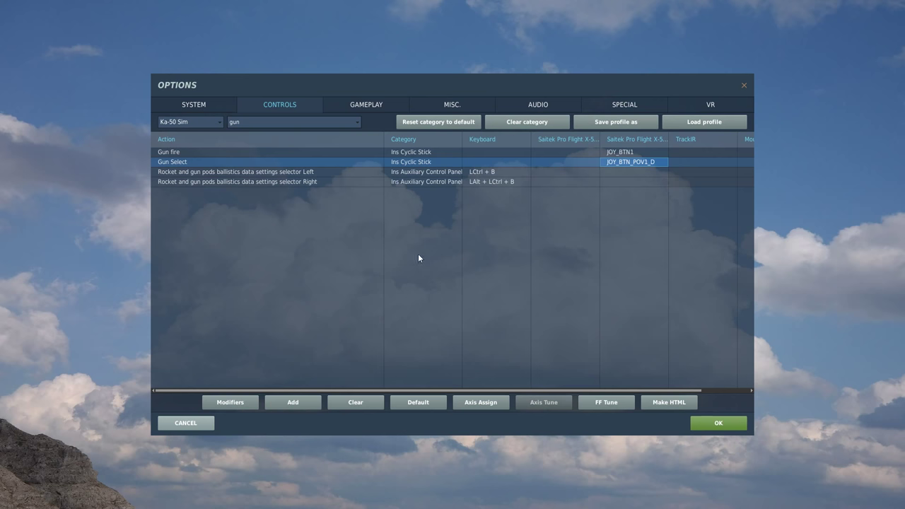
# Filter to 'lock' and confirm Lock target on joystick button JOY_BTN2.
pyautogui.write('lock')
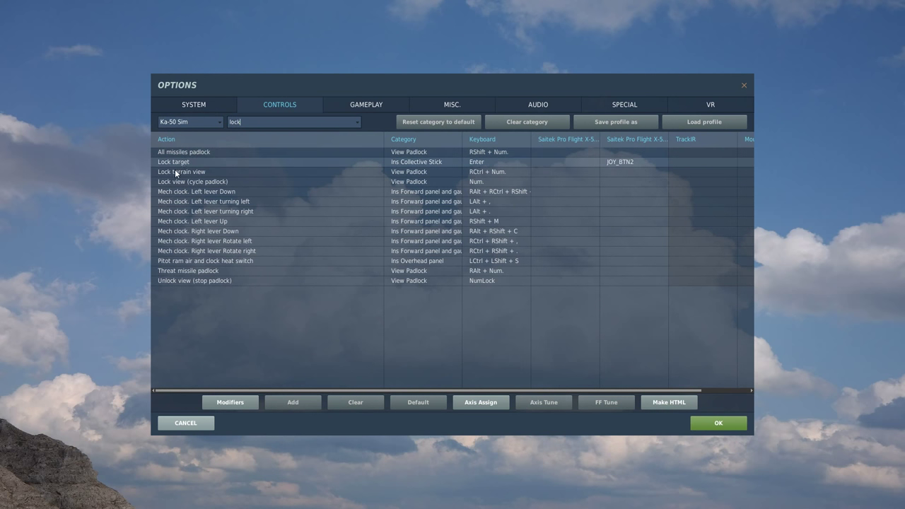
pyautogui.click(177, 162)
pyautogui.click(629, 163)
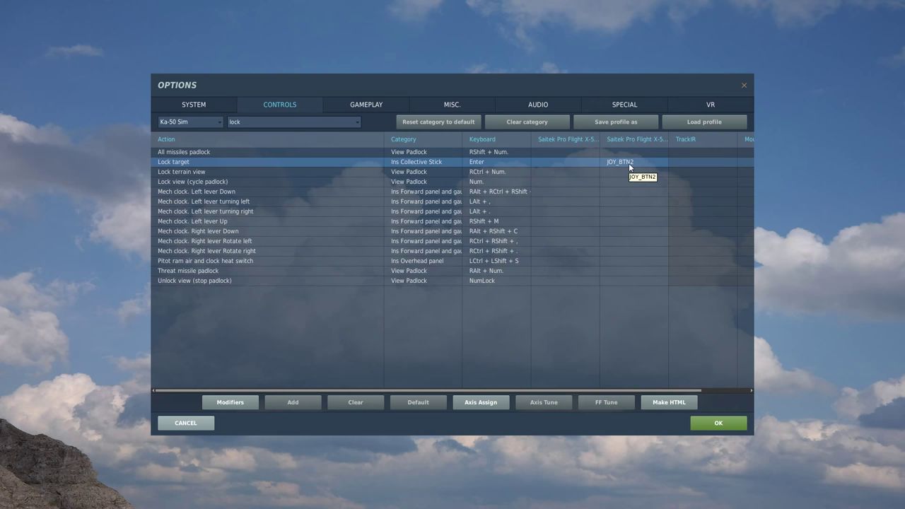
pyautogui.doubleClick(629, 163)
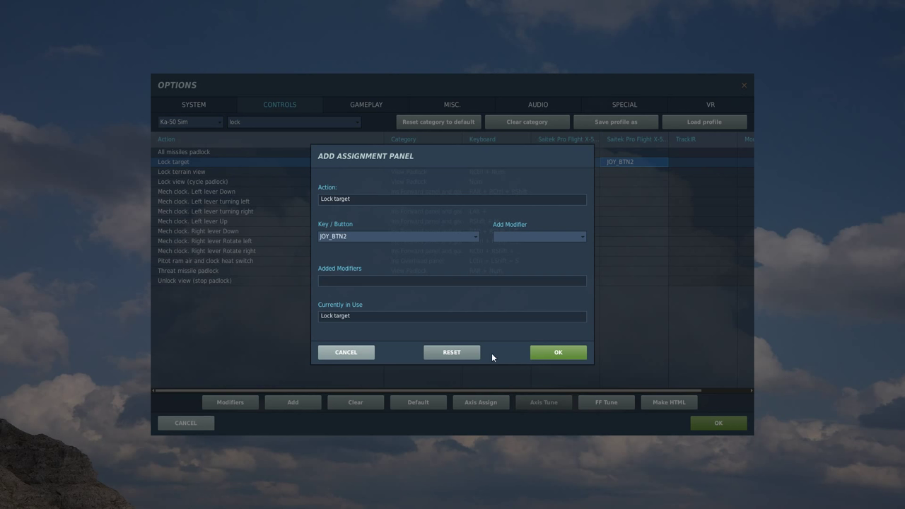
pyautogui.click(558, 352)
pyautogui.click(707, 423)
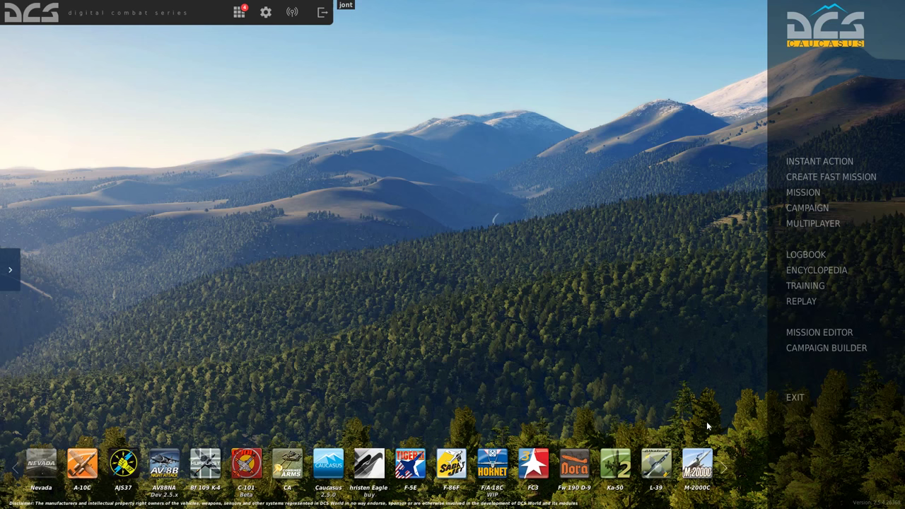